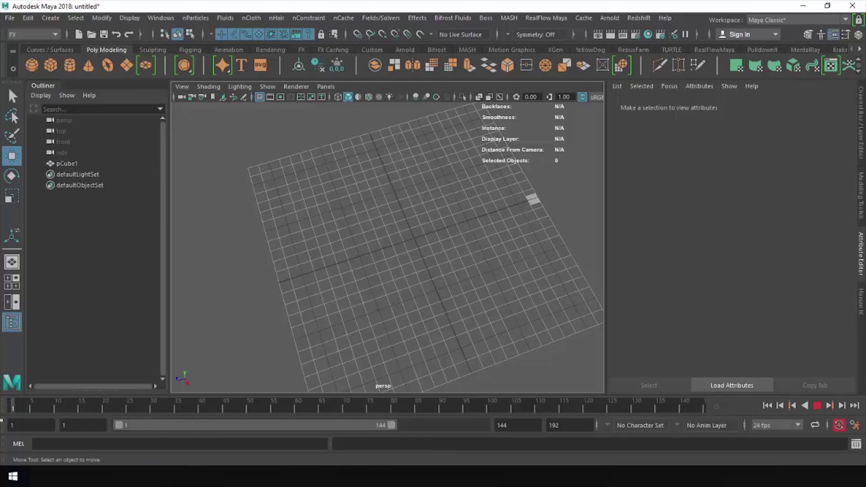
Step: Stop the playback and make the cube emit particles using Emit from Object, with the Omni type and a rate of 100
{"action": "key", "text": "Escape"}
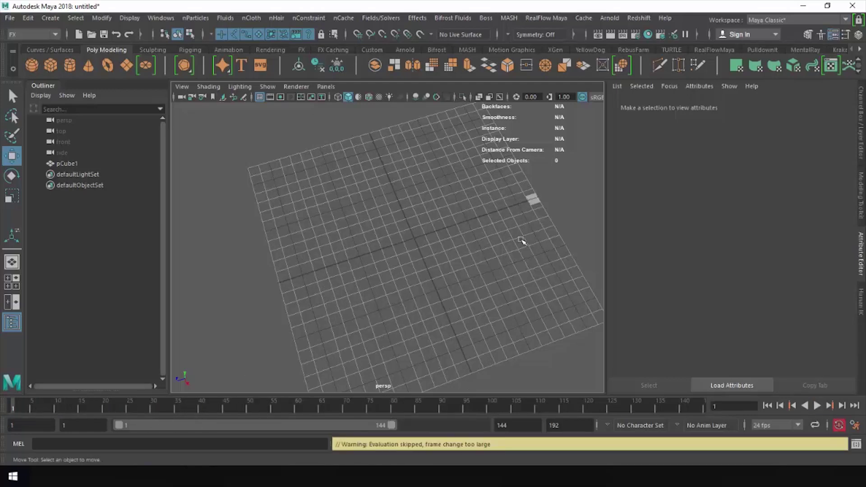
{"action": "left_click", "coordinate": [533, 199]}
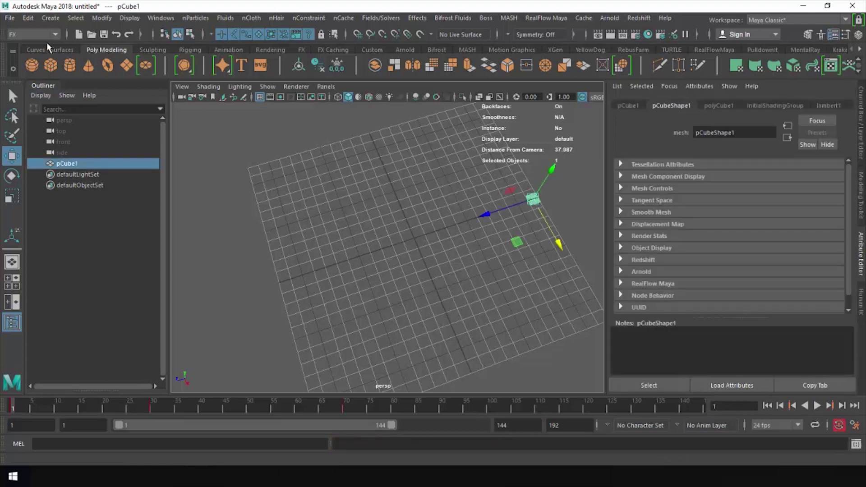
{"action": "left_click", "coordinate": [195, 18]}
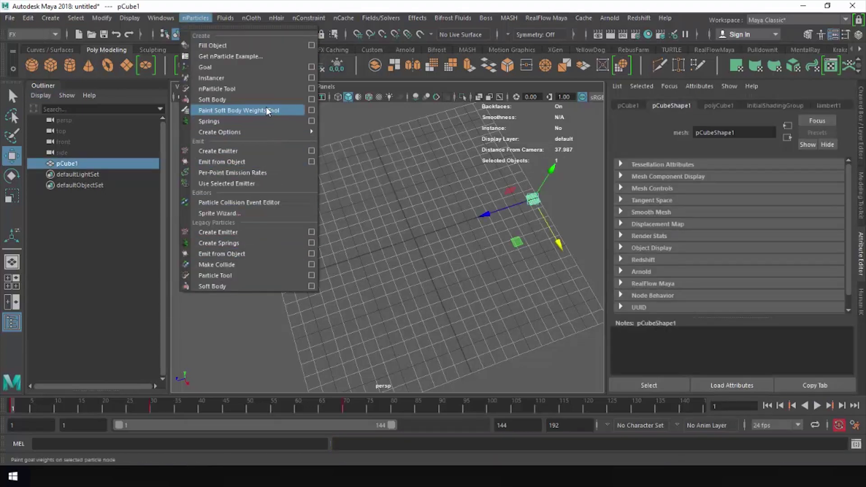
{"action": "left_click", "coordinate": [310, 162]}
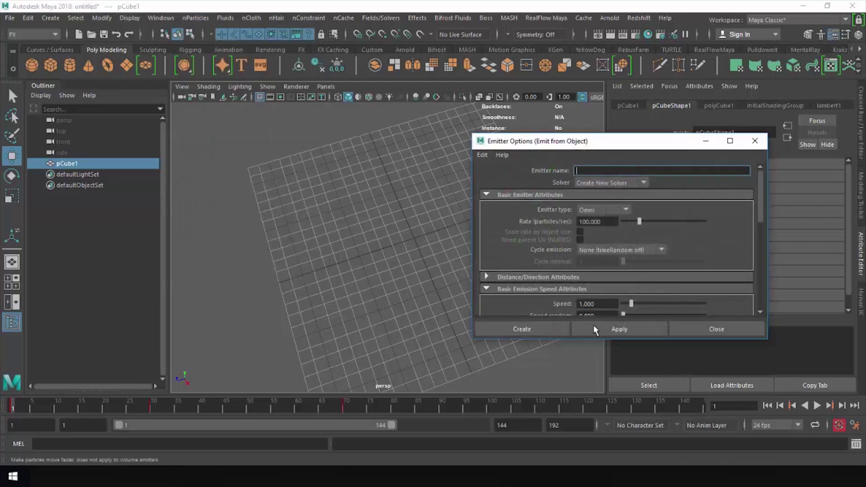
{"action": "left_click", "coordinate": [535, 331]}
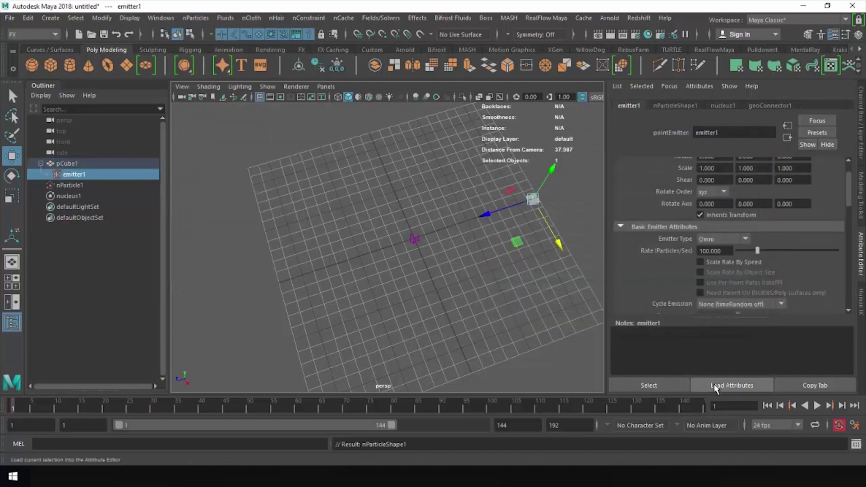
Step: Play the simulation to about frame 50 and examine the particle trail from a lower viewing angle
{"action": "left_click", "coordinate": [818, 406]}
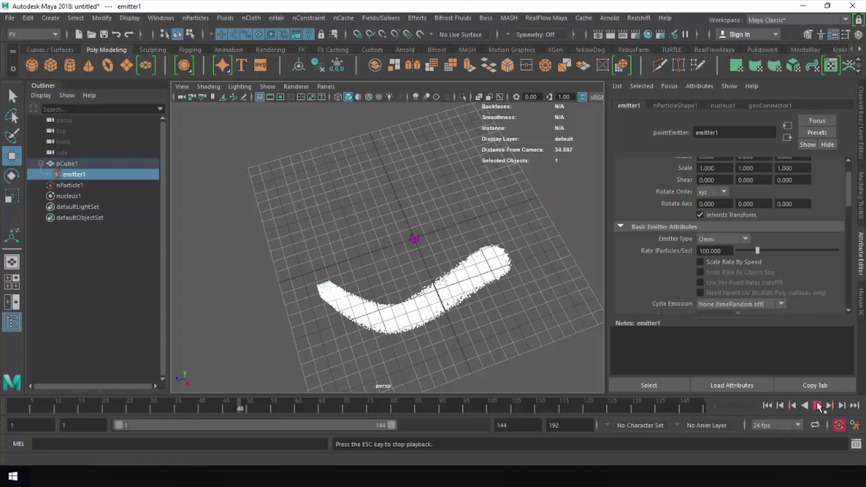
{"action": "left_click", "coordinate": [818, 406]}
{"action": "left_click_drag", "start_coordinate": [484, 272], "coordinate": [489, 228], "text": "alt"}
Step: Select the emitted nParticles and enable Ignore Solver Gravity in their dynamic properties
{"action": "left_click_drag", "start_coordinate": [553, 321], "coordinate": [480, 399]}
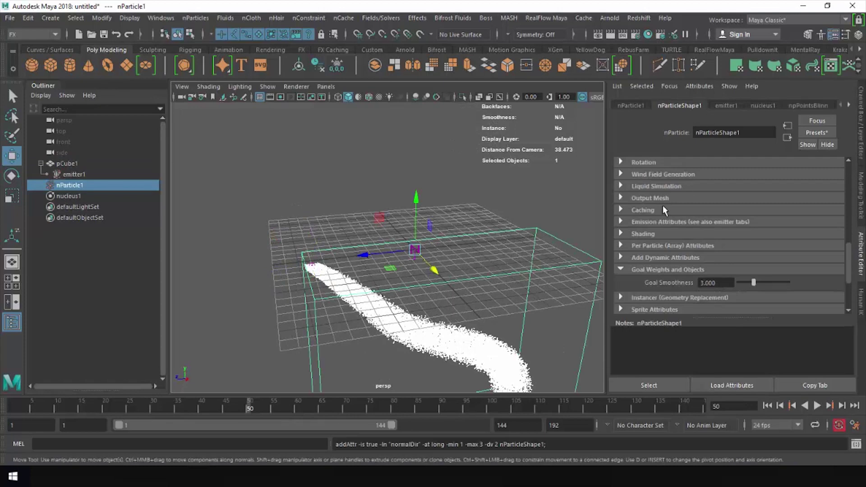
{"action": "scroll", "coordinate": [665, 210], "scroll_direction": "up", "scroll_amount": 10}
{"action": "left_click", "coordinate": [654, 221]}
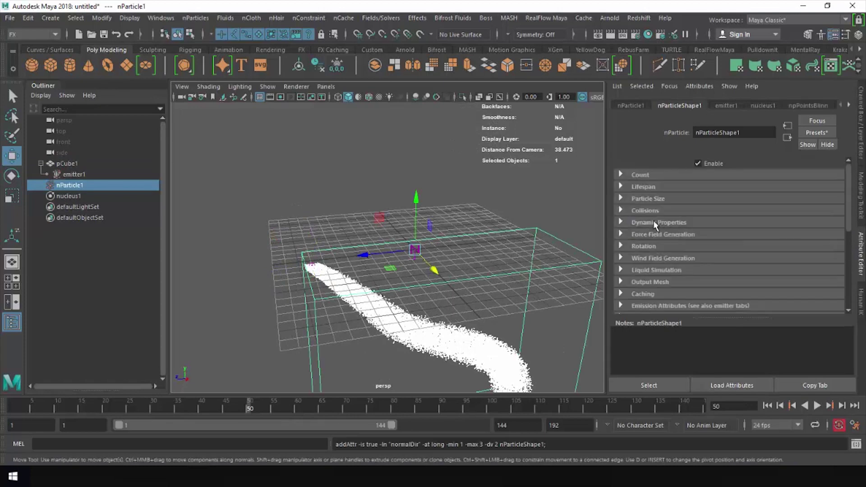
{"action": "left_click", "coordinate": [654, 221]}
{"action": "left_click", "coordinate": [721, 255]}
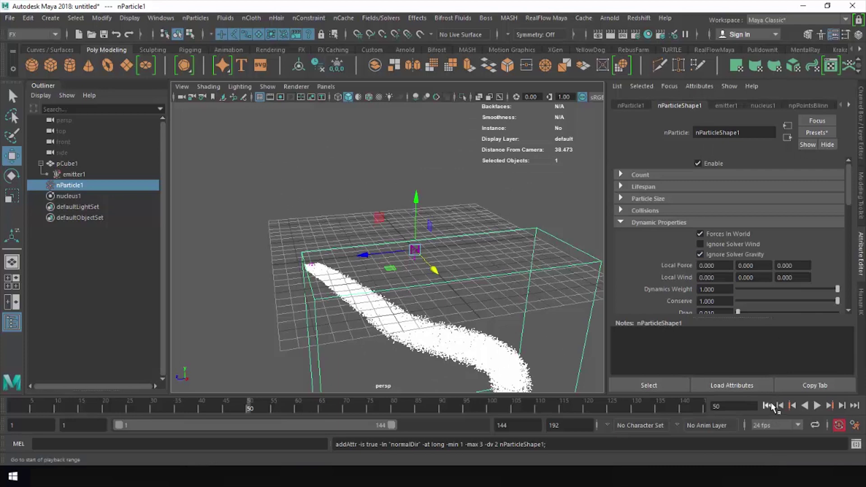
Step: Replay the simulation from the first frame to about frame 70 to check the particle motion without gravity
{"action": "left_click", "coordinate": [768, 406]}
{"action": "left_click", "coordinate": [818, 407]}
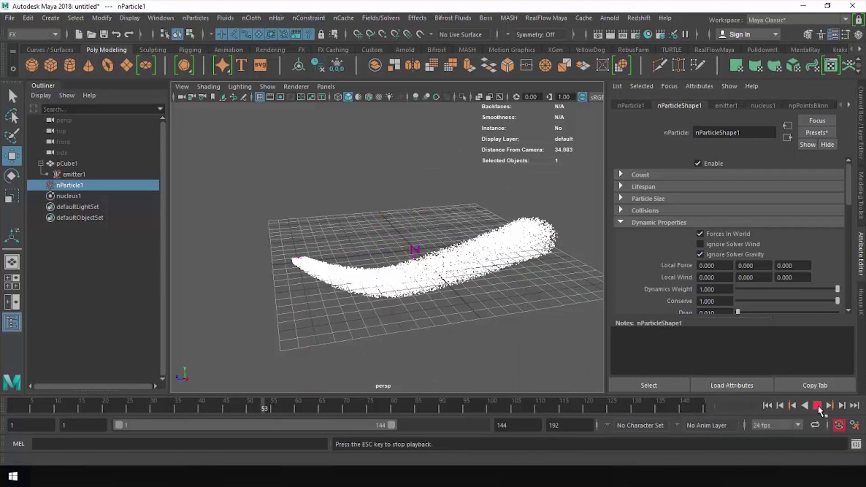
{"action": "left_click", "coordinate": [818, 407]}
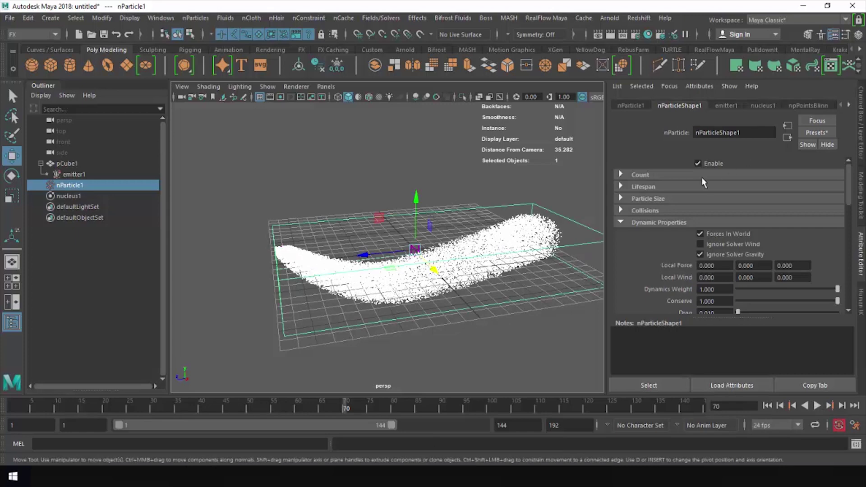
Step: Disable the nParticle simulation, advance the animation to frame 27, and key the emitter's rate at 100 particles per second
{"action": "left_click", "coordinate": [768, 406]}
{"action": "key", "text": "alt+v"}
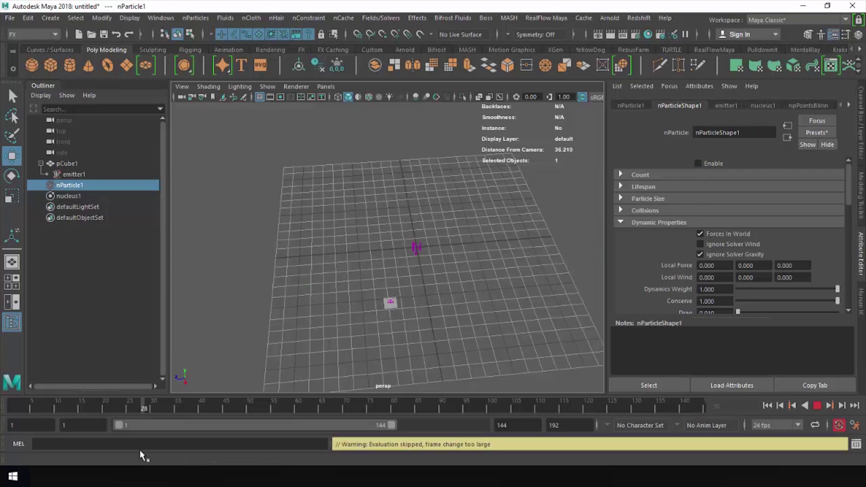
{"action": "key", "text": "alt+v"}
{"action": "left_click", "coordinate": [726, 105]}
{"action": "scroll", "coordinate": [680, 240], "scroll_direction": "up", "scroll_amount": 1}
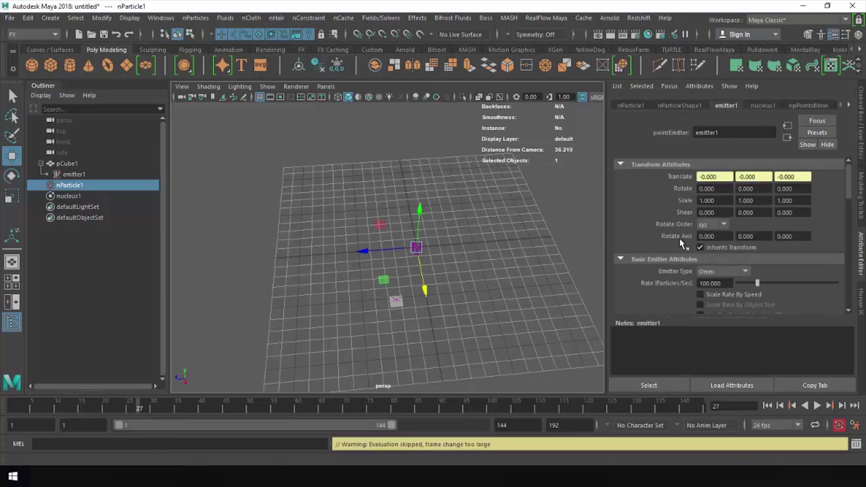
{"action": "right_click", "coordinate": [717, 283]}
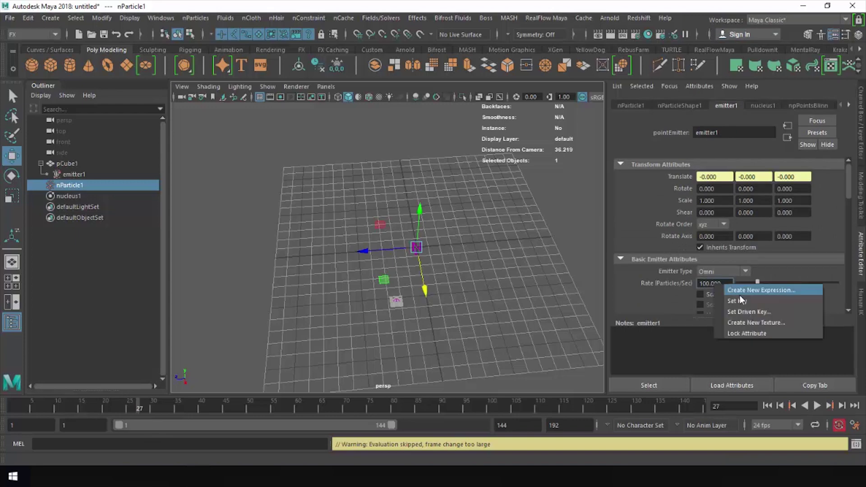
{"action": "left_click", "coordinate": [744, 300]}
Step: Go back to frame 26 and key the emitter's rate at 0
{"action": "left_click", "coordinate": [793, 406]}
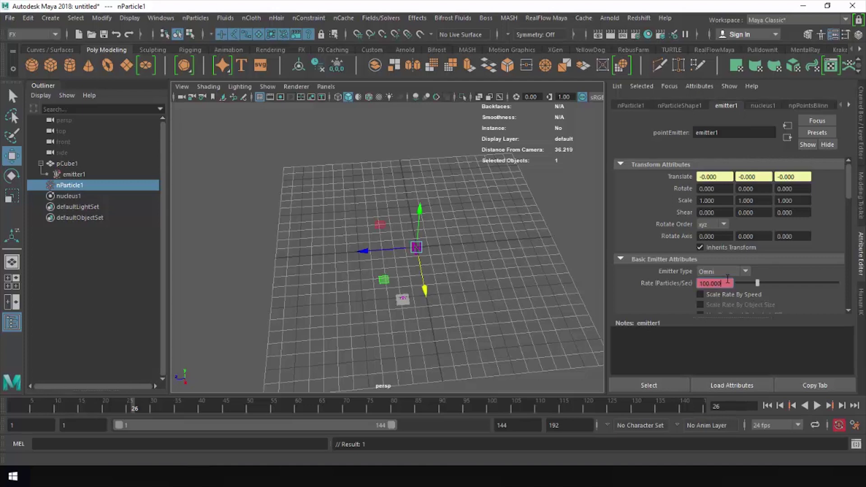
{"action": "type", "text": "0"}
{"action": "key", "text": "Return"}
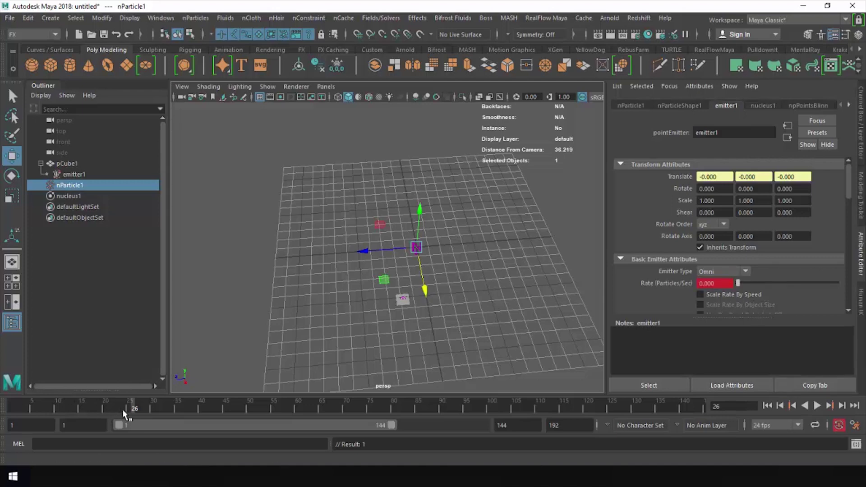
Step: Key the emitter's rate at 100 on frame 35 and at 0 on frame 36
{"action": "left_click_drag", "start_coordinate": [125, 415], "coordinate": [164, 414]}
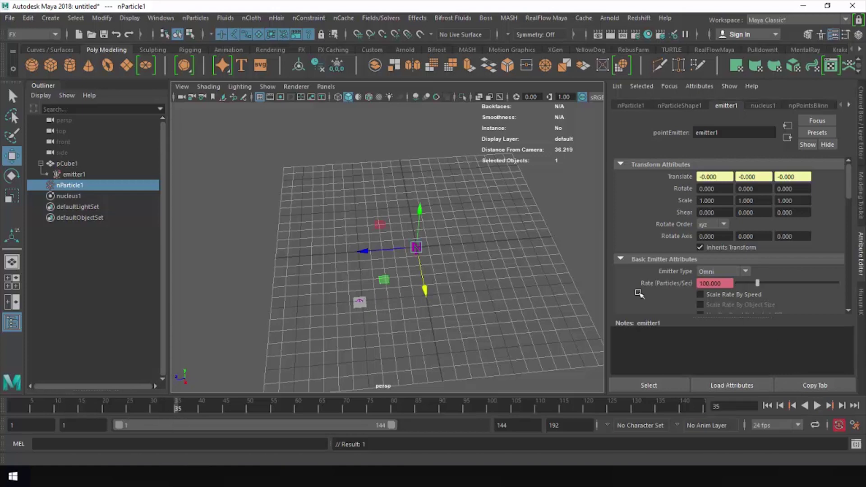
{"action": "right_click", "coordinate": [719, 285]}
{"action": "left_click", "coordinate": [742, 308]}
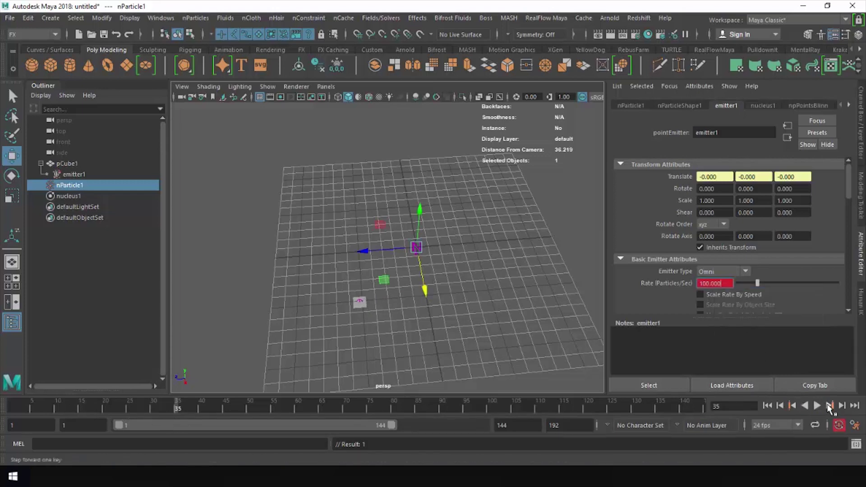
{"action": "left_click", "coordinate": [842, 406]}
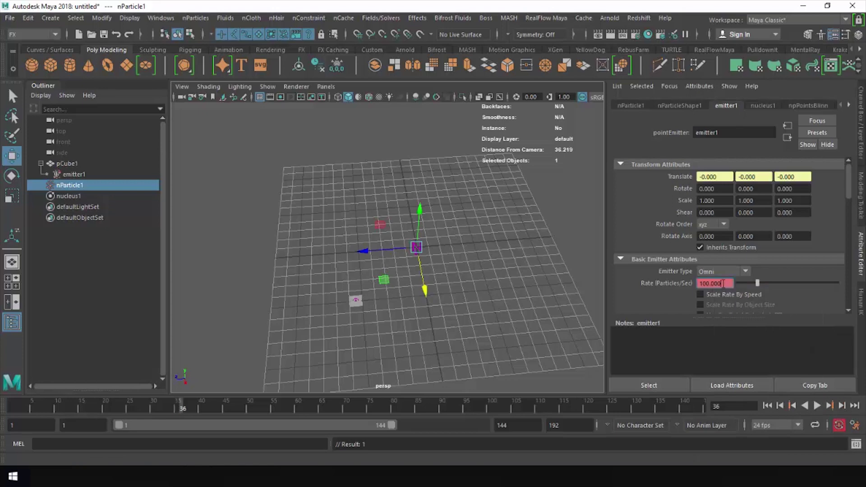
{"action": "key", "text": "Return"}
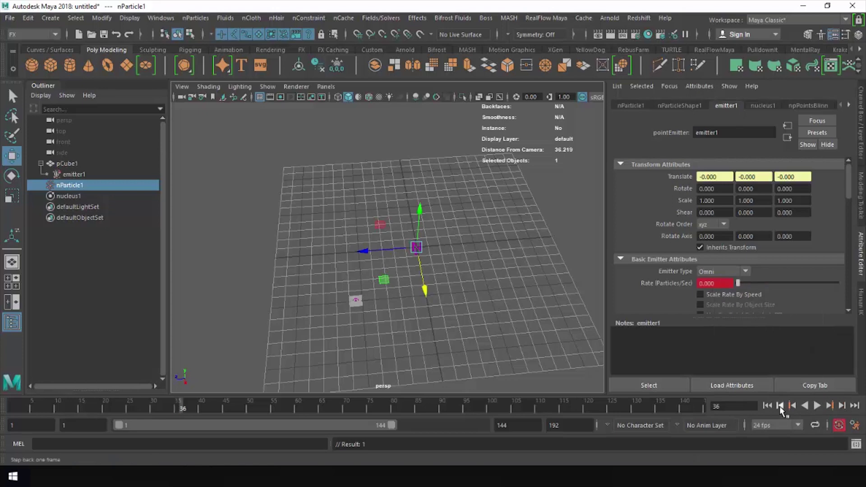
Step: Return to the first frame, re-enable the nParticle simulation, and play it to about frame 55
{"action": "left_click", "coordinate": [767, 406]}
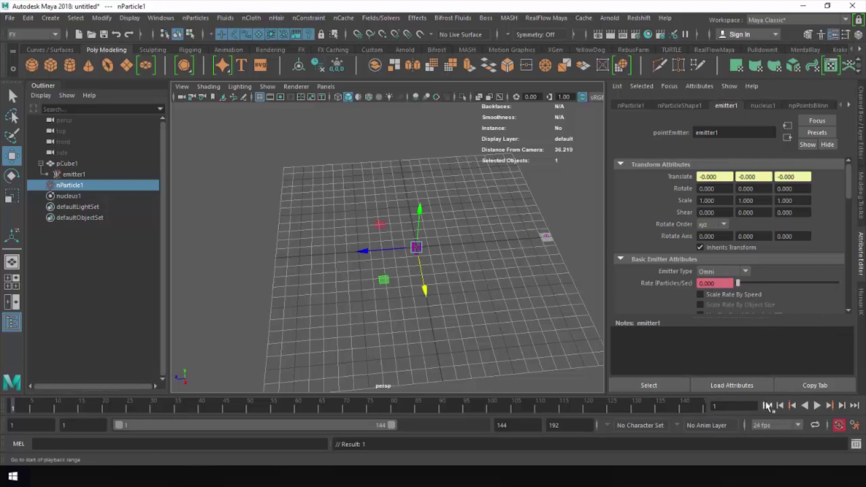
{"action": "left_click", "coordinate": [679, 107]}
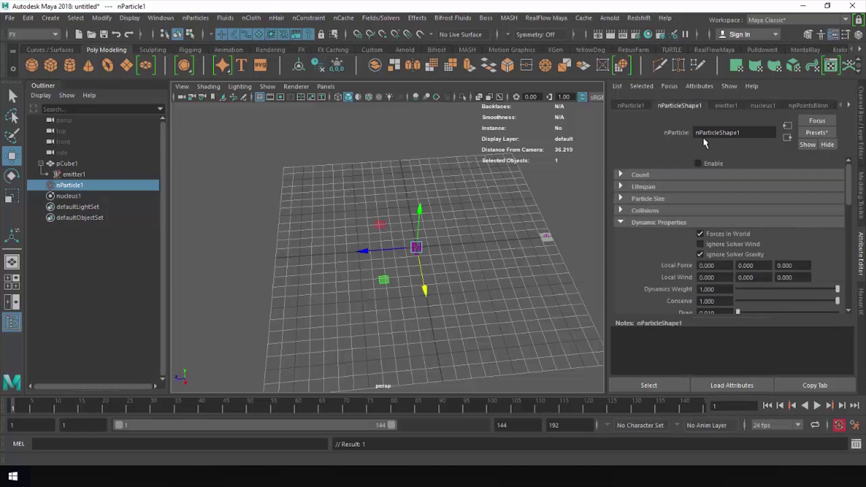
{"action": "left_click", "coordinate": [818, 406]}
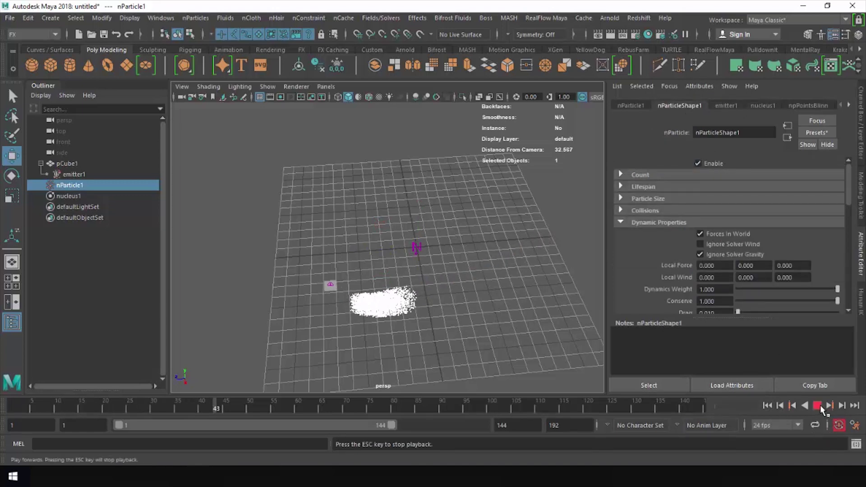
{"action": "left_click", "coordinate": [818, 405]}
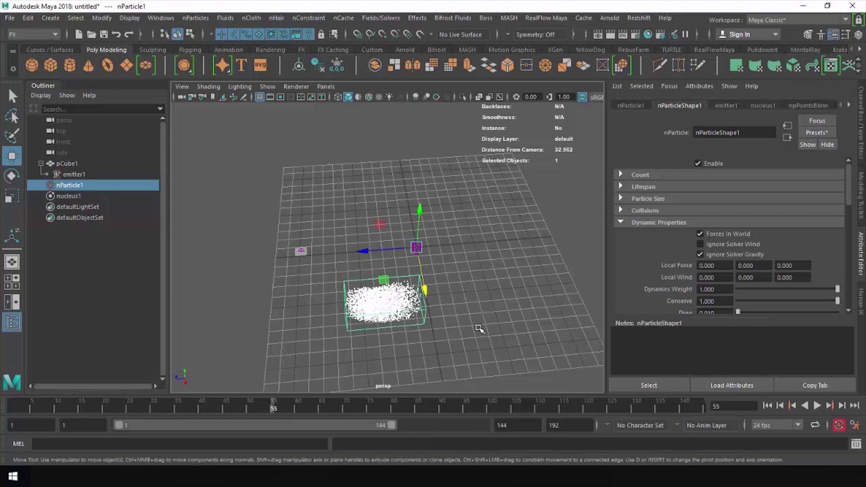
Step: Add the cube to the particle selection and make it the particles' goal with a goal weight of 1
{"action": "left_click", "coordinate": [301, 253], "text": "shift"}
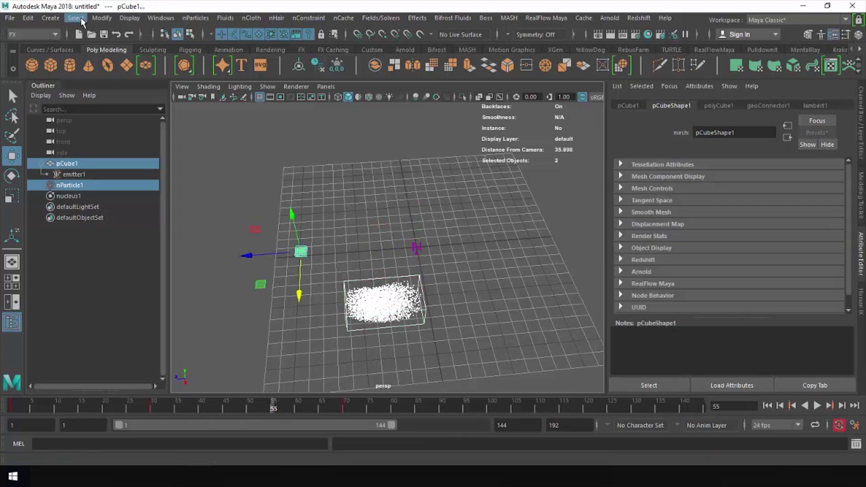
{"action": "left_click", "coordinate": [197, 18]}
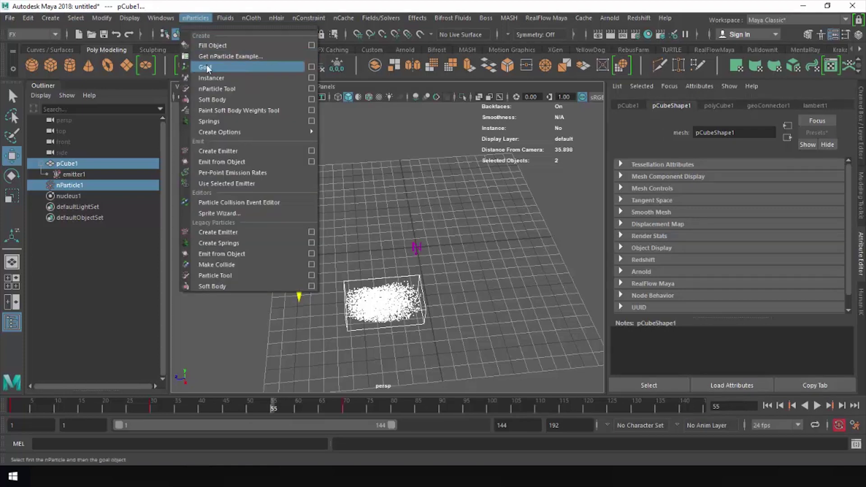
{"action": "left_click", "coordinate": [311, 67]}
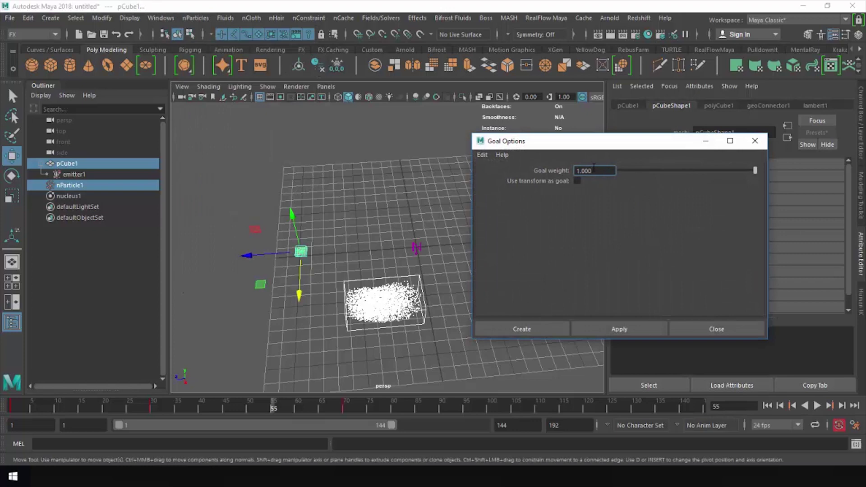
{"action": "left_click", "coordinate": [519, 331]}
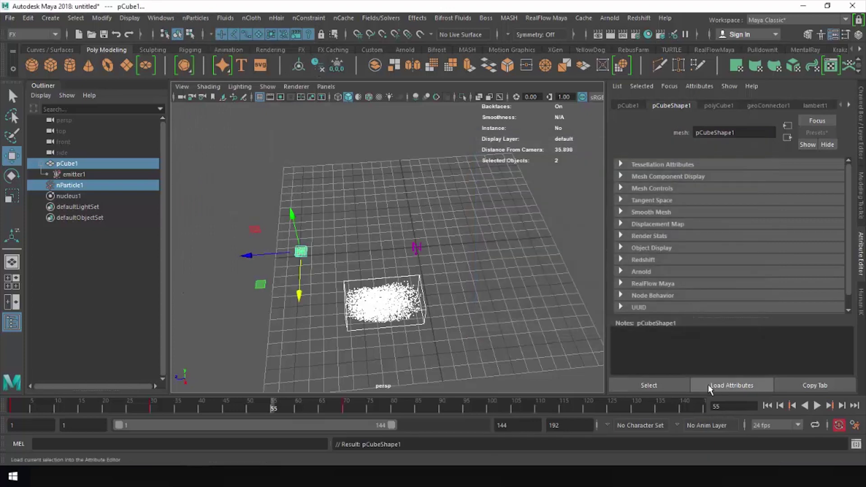
Step: Replay the simulation from the first frame to frame 50 to check the effect of the goal
{"action": "left_click", "coordinate": [766, 405]}
{"action": "left_click", "coordinate": [817, 405]}
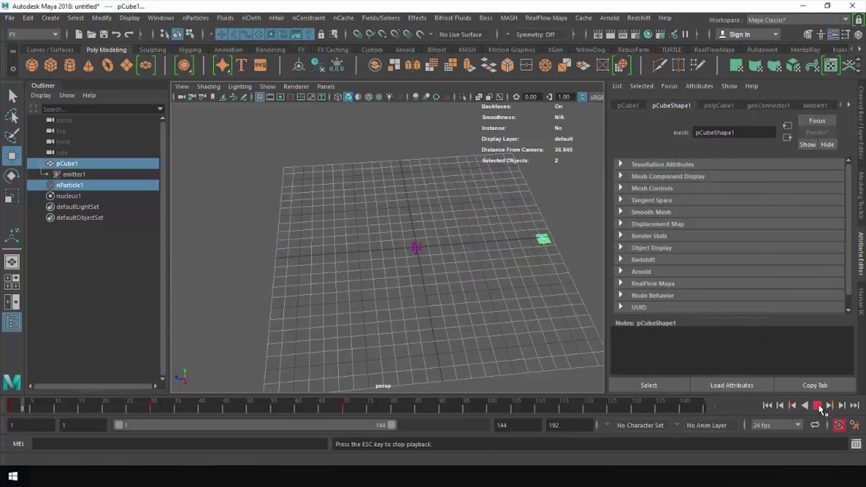
{"action": "left_click", "coordinate": [817, 405]}
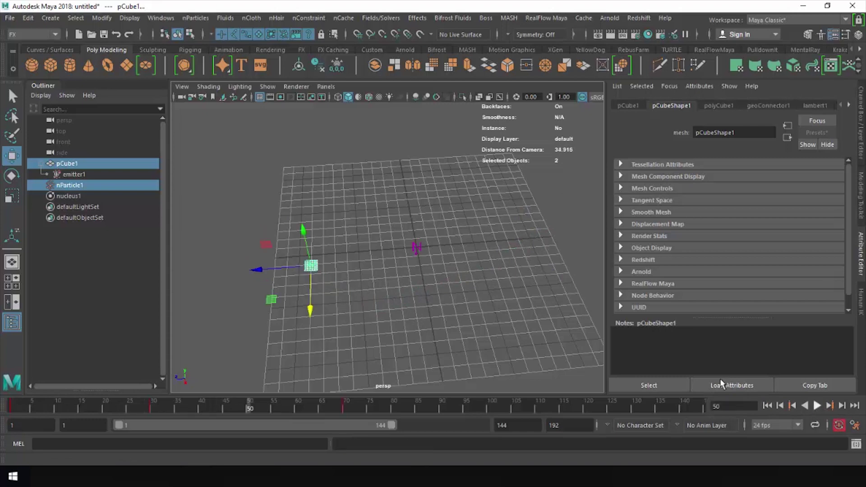
Step: Frame the cube in wireframe display, select the nParticles, and examine their placement on the cube up close and from farther away
{"action": "key", "text": "f"}
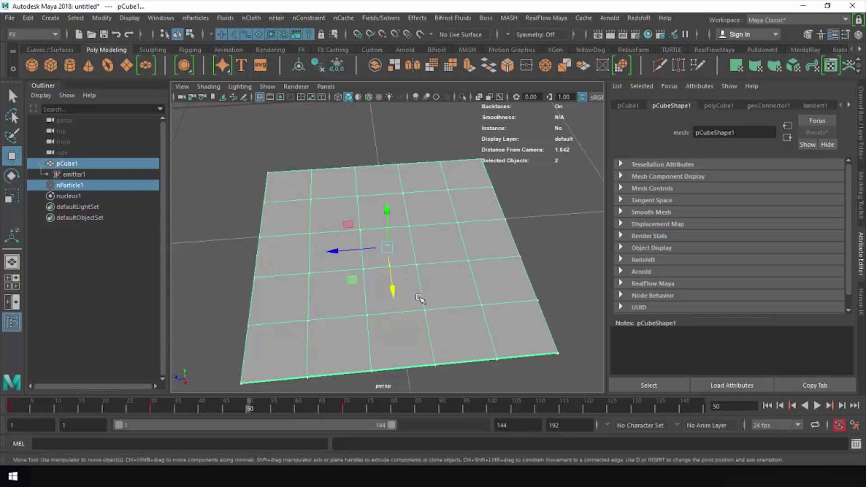
{"action": "key", "text": "4"}
{"action": "left_click", "coordinate": [75, 185]}
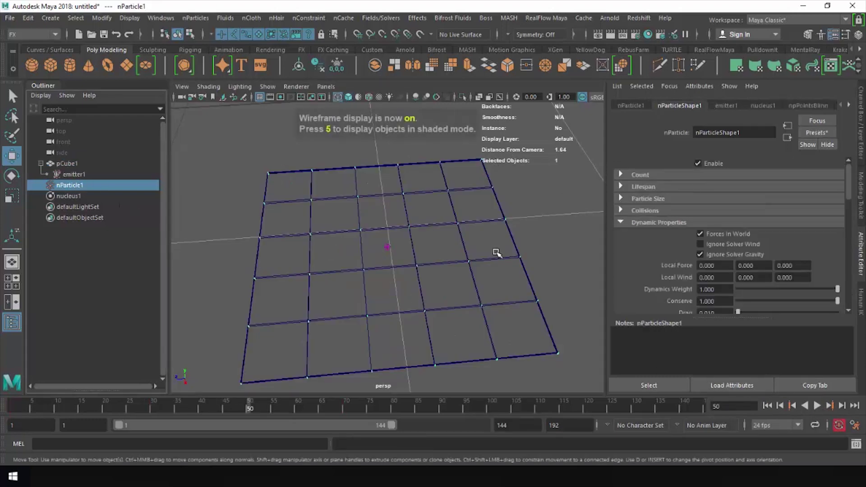
{"action": "left_click_drag", "start_coordinate": [497, 253], "coordinate": [362, 262], "text": "alt"}
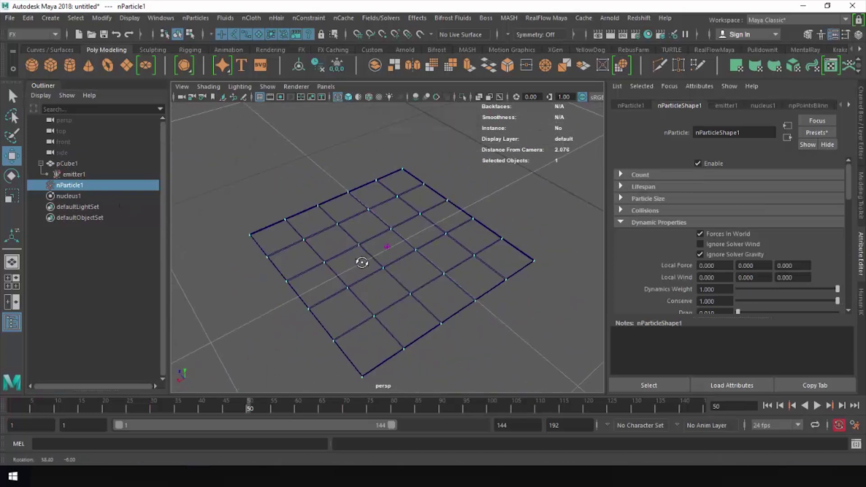
{"action": "right_click_drag", "start_coordinate": [464, 280], "coordinate": [402, 261], "text": "alt"}
{"action": "right_click_drag", "start_coordinate": [528, 265], "coordinate": [428, 271], "text": "alt"}
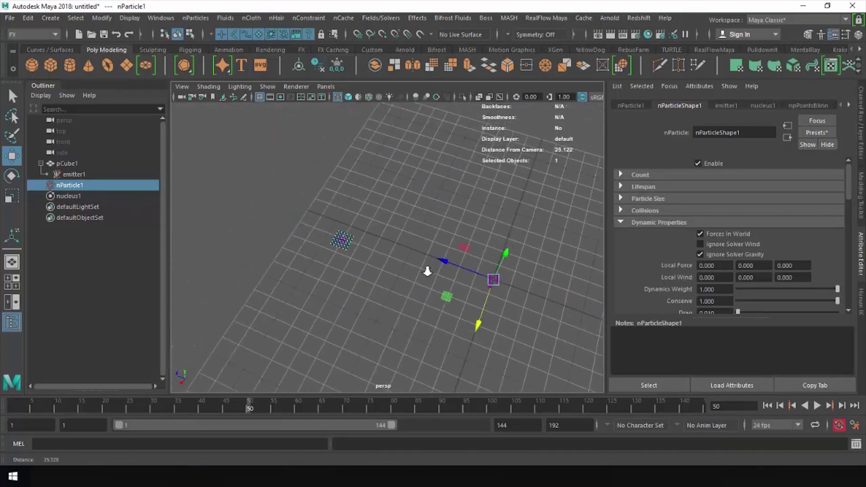
{"action": "middle_click_drag", "start_coordinate": [512, 310], "coordinate": [437, 252], "text": "alt"}
{"action": "left_click_drag", "start_coordinate": [437, 252], "coordinate": [455, 252], "text": "alt"}
{"action": "right_click_drag", "start_coordinate": [361, 243], "coordinate": [311, 238], "text": "alt"}
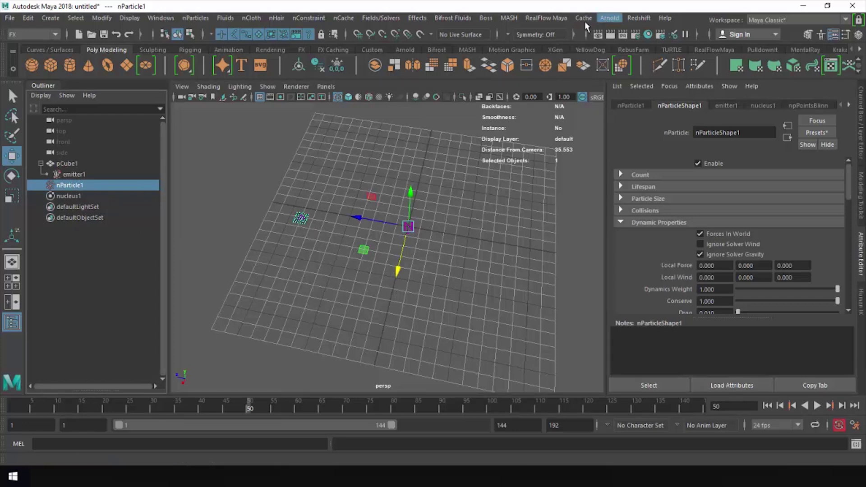
Step: Add MASH trails to the selected nParticles
{"action": "left_click", "coordinate": [511, 19]}
{"action": "mouse_move", "coordinate": [542, 59]}
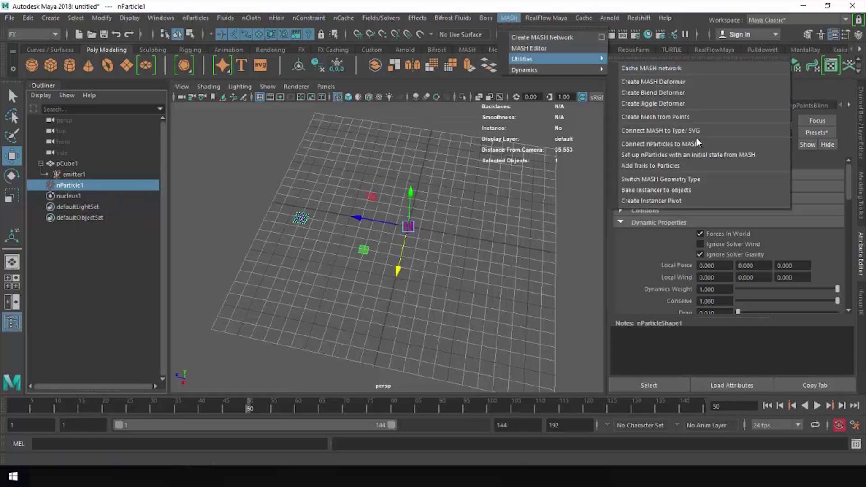
{"action": "left_click", "coordinate": [691, 165]}
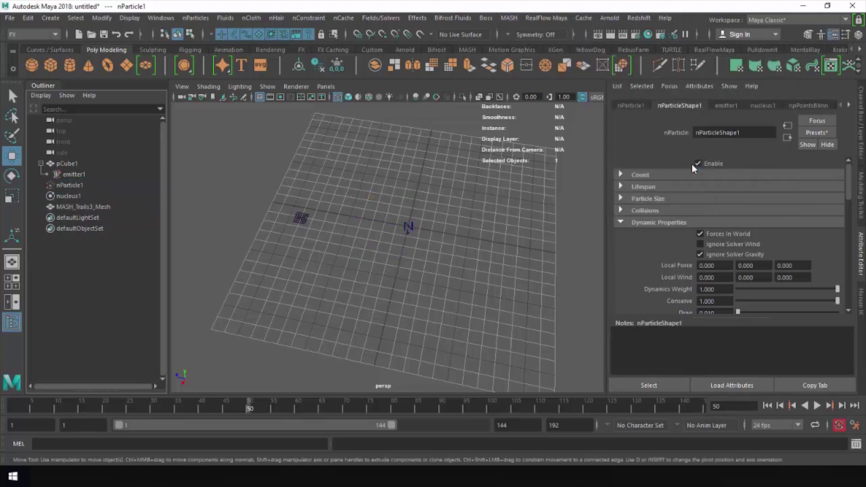
Step: Play the simulation from the first frame to frame 57 and examine the particle trails from a closer angle
{"action": "left_click", "coordinate": [768, 406]}
{"action": "left_click", "coordinate": [817, 406]}
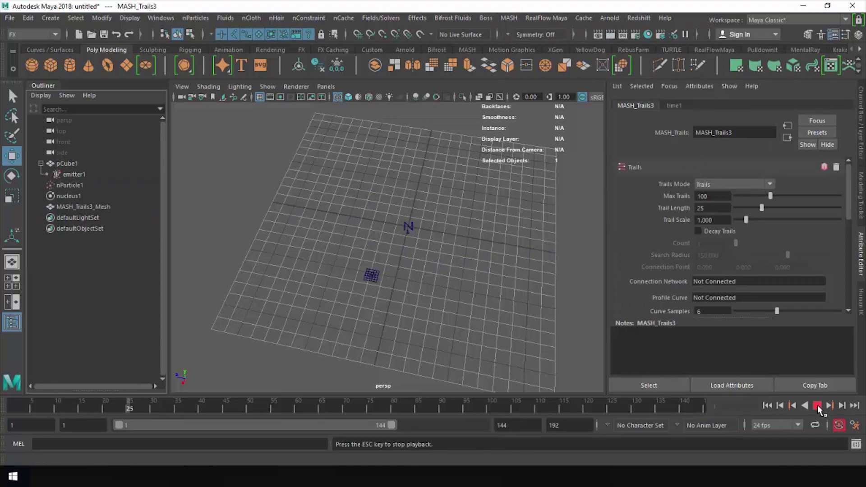
{"action": "left_click", "coordinate": [818, 404]}
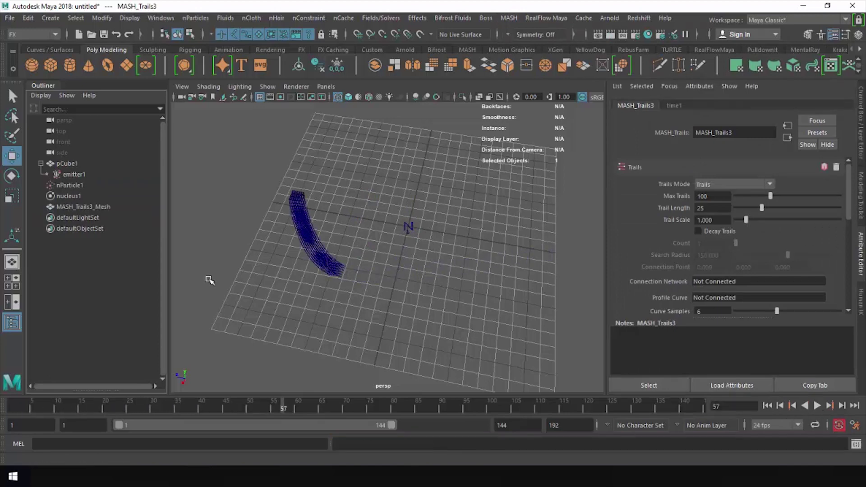
{"action": "scroll", "coordinate": [282, 250], "scroll_direction": "up", "scroll_amount": 5}
{"action": "mouse_move", "coordinate": [276, 255]}
{"action": "left_mouse_down", "text": "alt"}
{"action": "mouse_move", "coordinate": [346, 243]}
{"action": "mouse_move", "coordinate": [290, 265]}
{"action": "mouse_move", "coordinate": [329, 263]}
{"action": "mouse_move", "coordinate": [331, 299]}
{"action": "mouse_move", "coordinate": [357, 223]}
{"action": "left_mouse_up", "text": "alt"}
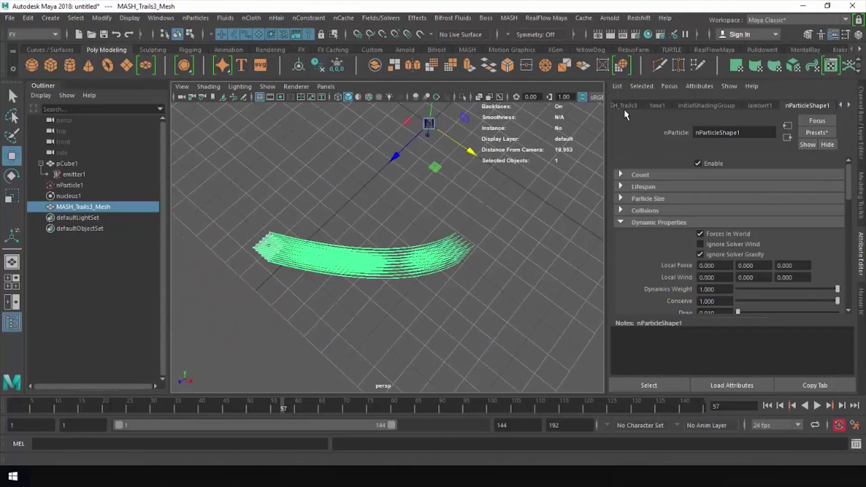
Step: Set the MASH trail length to 100 and replay the simulation from the first frame to frame 90
{"action": "left_click", "coordinate": [623, 108]}
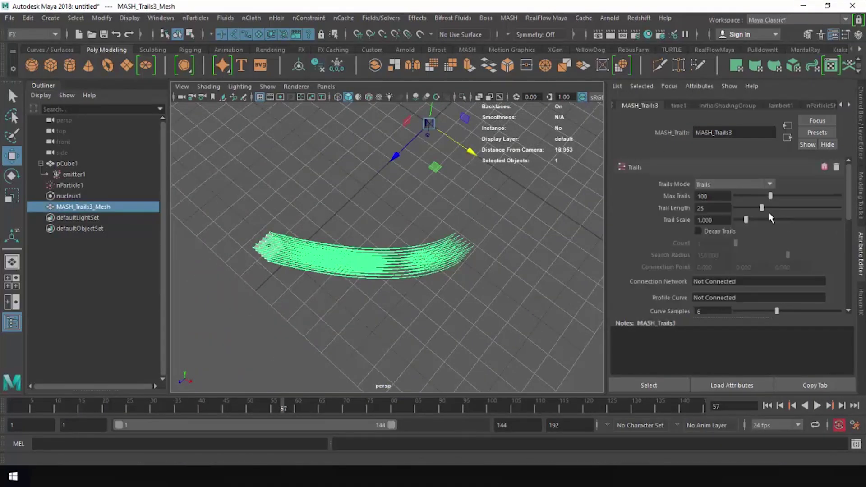
{"action": "left_click", "coordinate": [767, 406]}
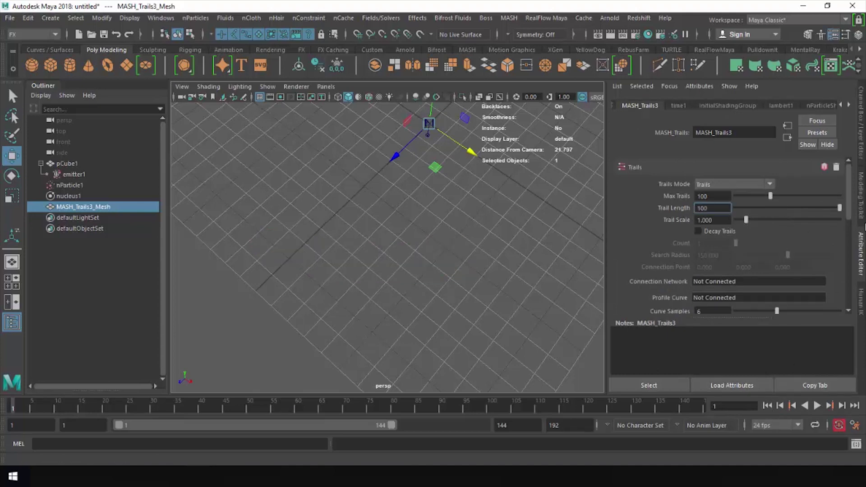
{"action": "scroll", "coordinate": [412, 266], "scroll_direction": "down", "scroll_amount": 5}
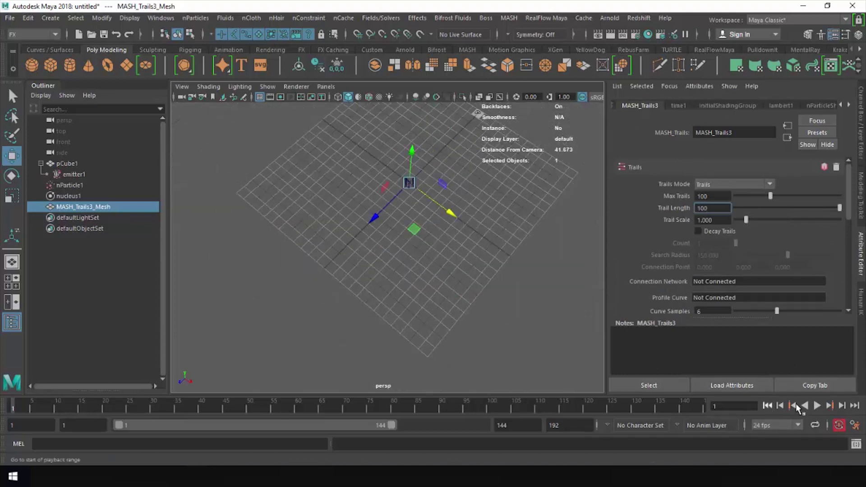
{"action": "left_click", "coordinate": [817, 406]}
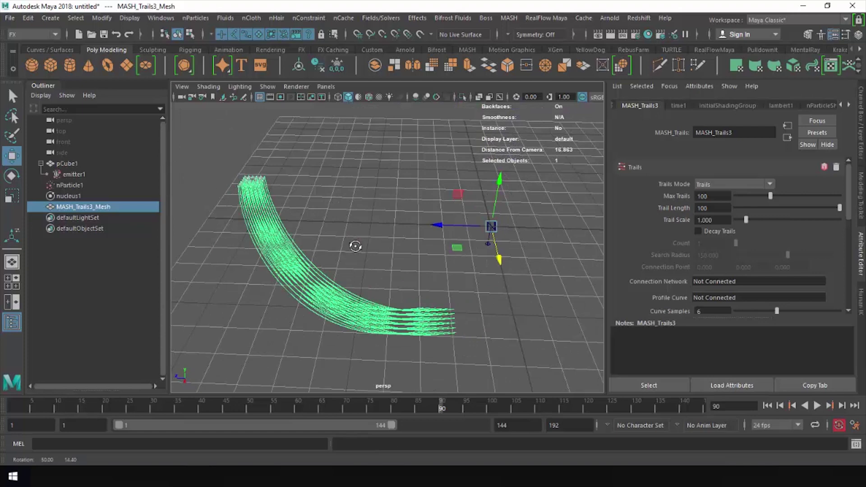
{"action": "left_click_drag", "start_coordinate": [355, 245], "coordinate": [348, 249], "text": "alt"}
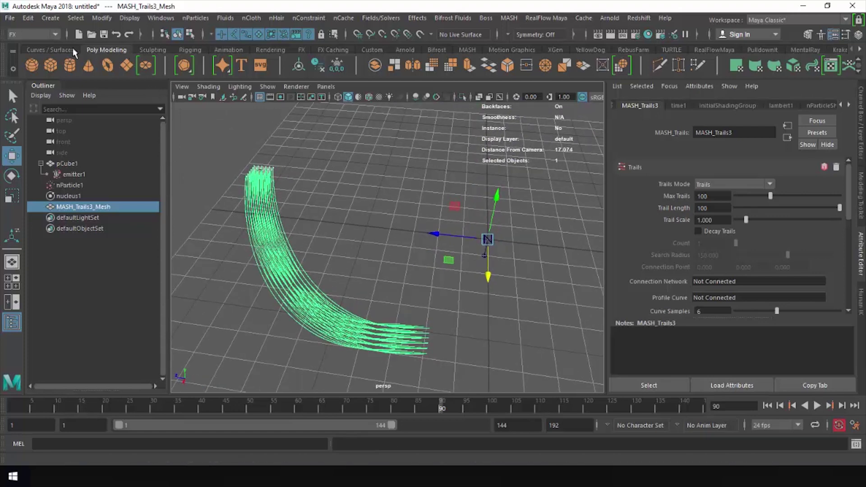
Step: Create a NURBS circle and connect it as the profile curve of the MASH trails
{"action": "left_click", "coordinate": [53, 50]}
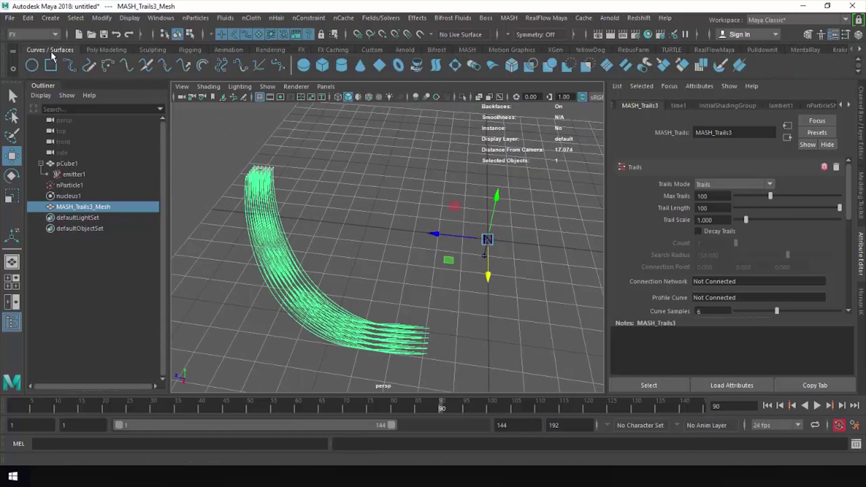
{"action": "left_click", "coordinate": [32, 67]}
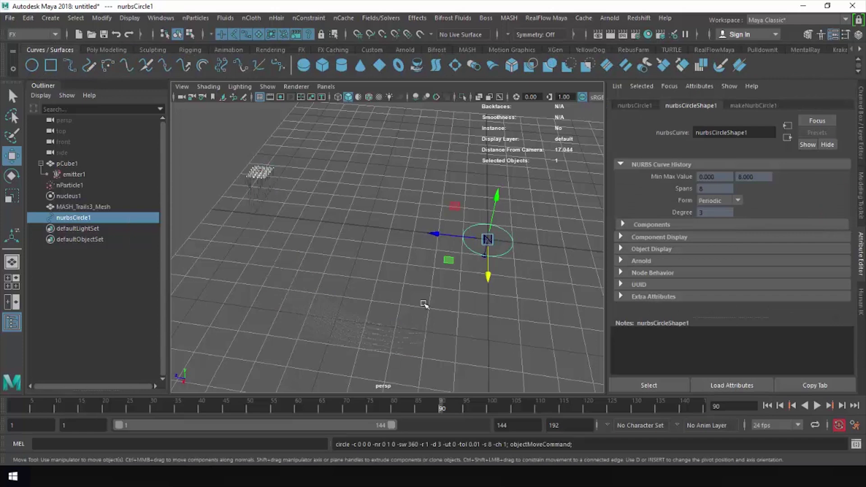
{"action": "left_click", "coordinate": [78, 208]}
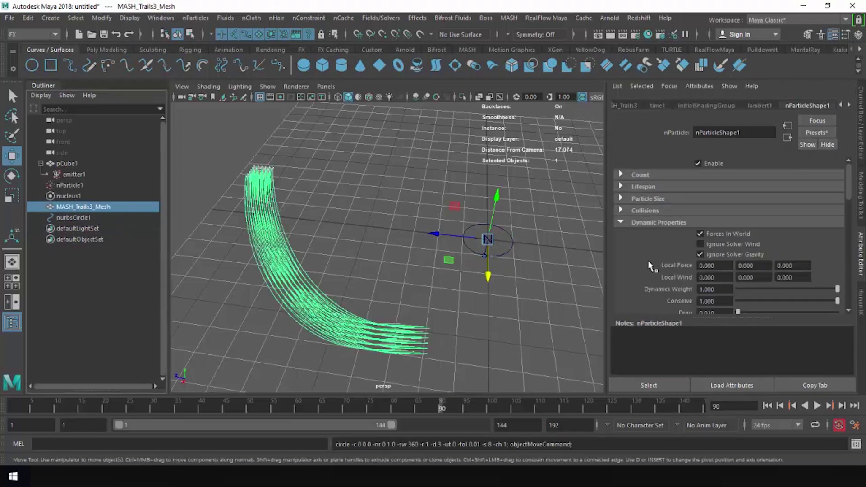
{"action": "left_click", "coordinate": [632, 105]}
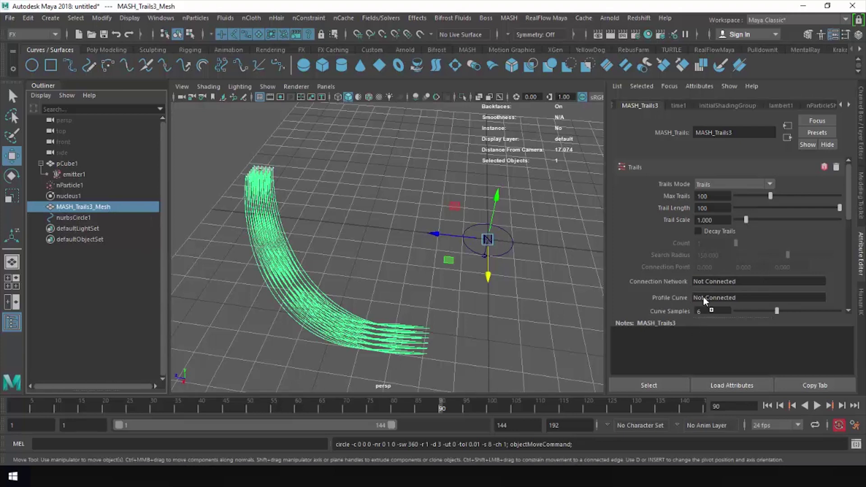
{"action": "middle_click_drag", "start_coordinate": [710, 302], "coordinate": [716, 296]}
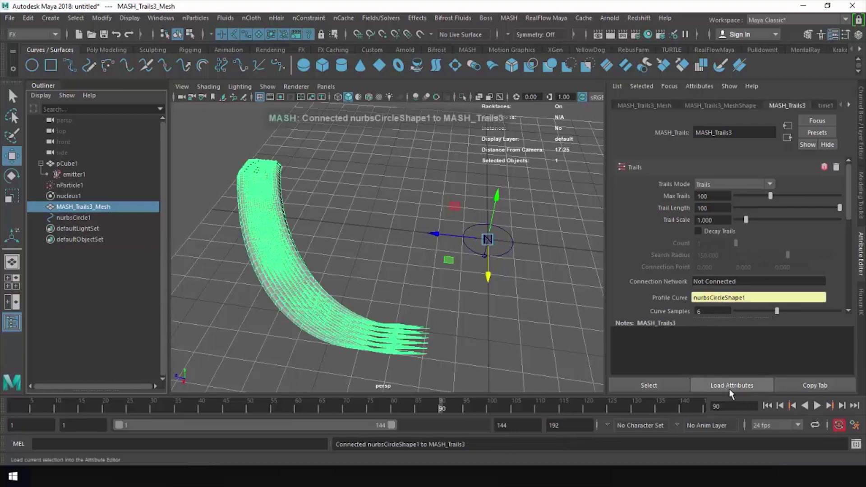
Step: Scale the NURBS profile circle down uniformly and reduce it further along its Z axis to thin the trails
{"action": "left_click", "coordinate": [508, 256]}
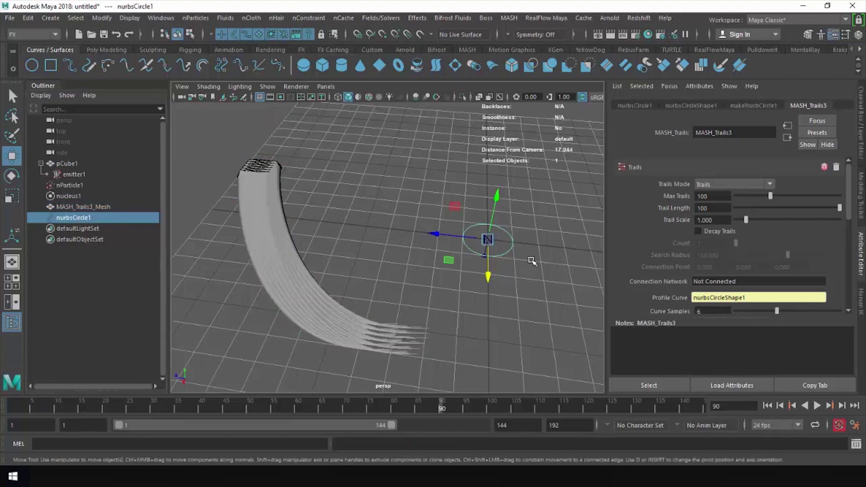
{"action": "left_click_drag", "start_coordinate": [531, 260], "coordinate": [526, 292], "text": "alt"}
{"action": "middle_click_drag", "start_coordinate": [450, 270], "coordinate": [443, 271], "text": "alt"}
{"action": "right_click_drag", "start_coordinate": [443, 271], "coordinate": [487, 259], "text": "alt"}
{"action": "left_click_drag", "start_coordinate": [486, 258], "coordinate": [453, 315], "text": "alt"}
{"action": "key", "text": "r"}
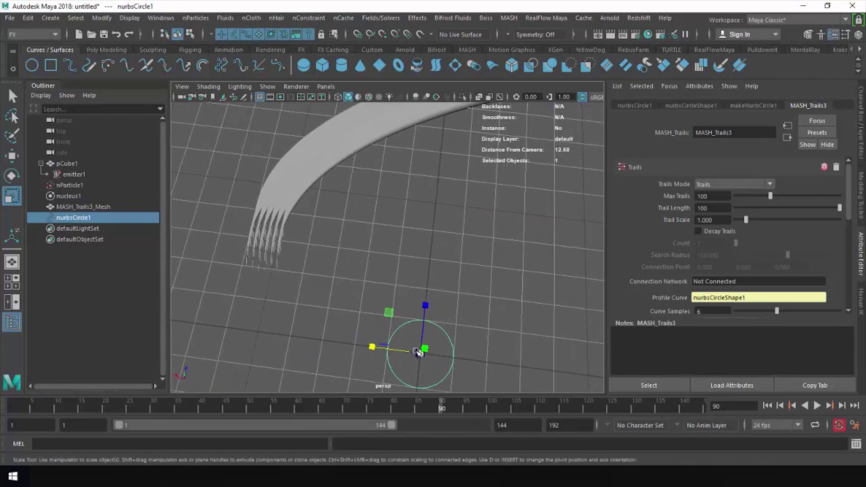
{"action": "left_click_drag", "start_coordinate": [420, 353], "coordinate": [377, 352]}
{"action": "left_click_drag", "start_coordinate": [427, 305], "coordinate": [424, 343]}
Step: Fine-tune the circle's Z scale and inspect the trail strands up close along their length and at their ends
{"action": "left_click_drag", "start_coordinate": [461, 283], "coordinate": [620, 320], "text": "alt"}
{"action": "right_click_drag", "start_coordinate": [619, 321], "coordinate": [266, 267], "text": "alt"}
{"action": "middle_click_drag", "start_coordinate": [379, 179], "coordinate": [363, 254], "text": "alt"}
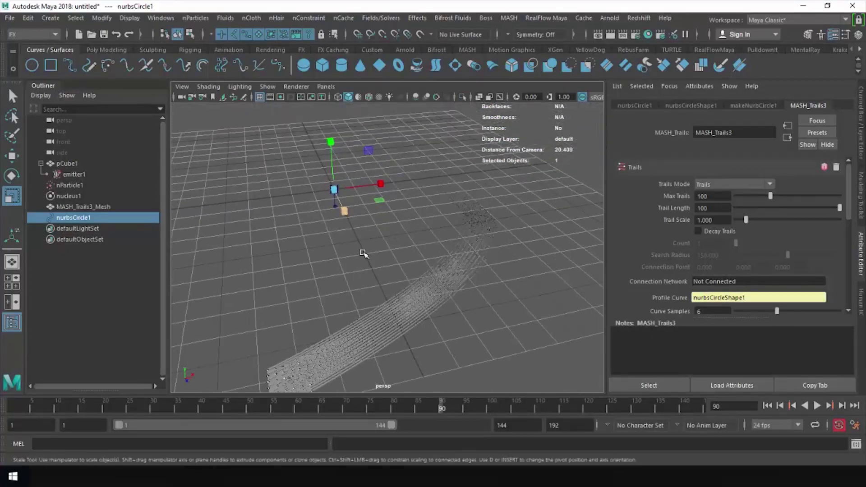
{"action": "left_click_drag", "start_coordinate": [344, 210], "coordinate": [347, 211]}
{"action": "left_click_drag", "start_coordinate": [361, 265], "coordinate": [406, 292]}
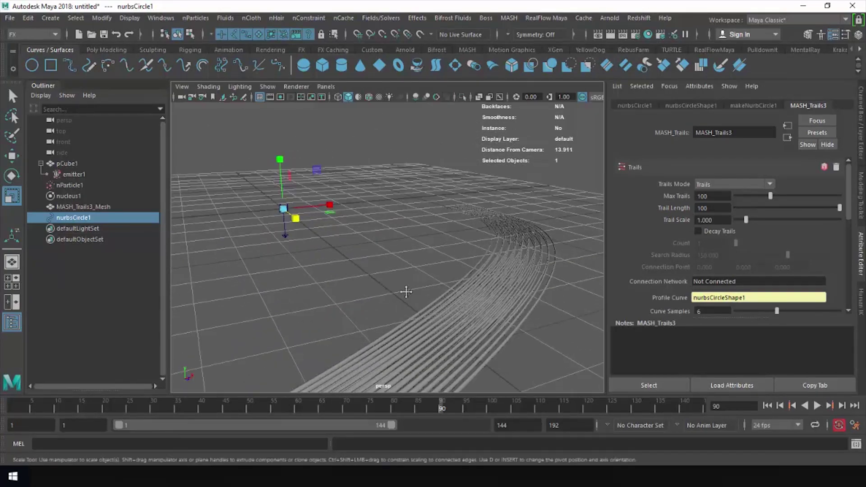
{"action": "middle_click_drag", "start_coordinate": [406, 292], "coordinate": [449, 224], "text": "alt"}
{"action": "left_click_drag", "start_coordinate": [429, 254], "coordinate": [346, 272], "text": "alt"}
{"action": "middle_click_drag", "start_coordinate": [346, 272], "coordinate": [524, 272], "text": "alt"}
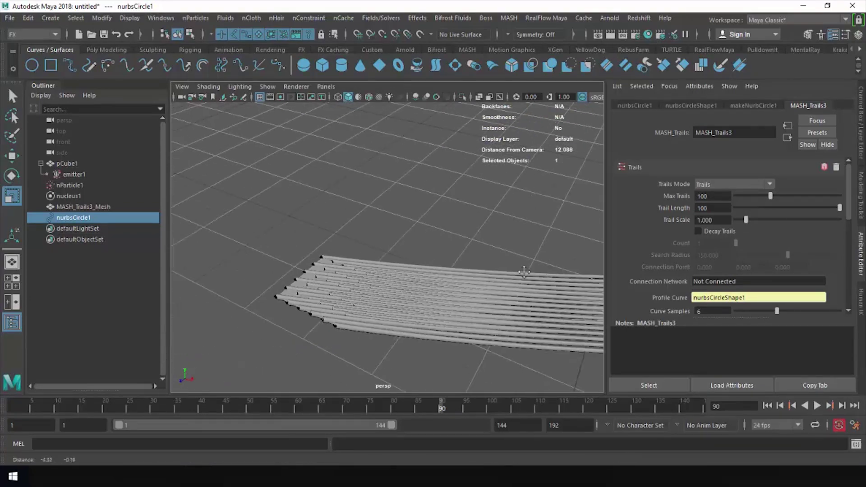
{"action": "right_click_drag", "start_coordinate": [524, 272], "coordinate": [444, 306], "text": "alt"}
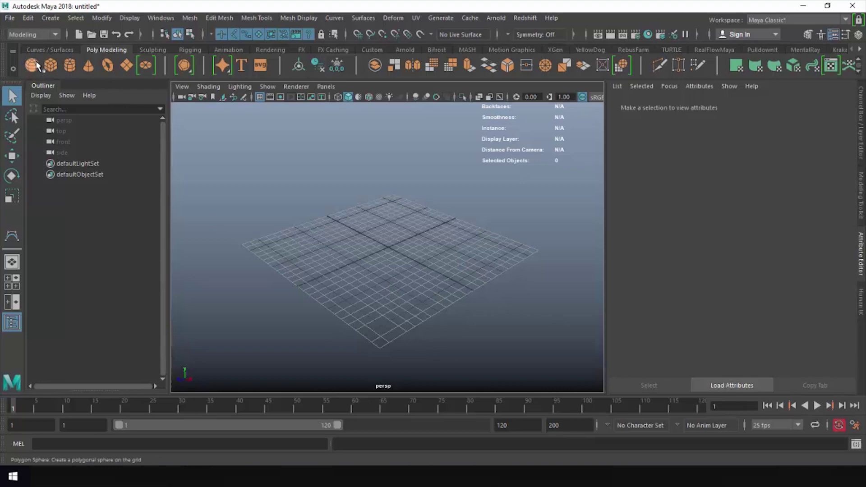
Step: Create a polygon plane in the new scene and move it to about -12 along the Z axis
{"action": "left_click", "coordinate": [126, 73]}
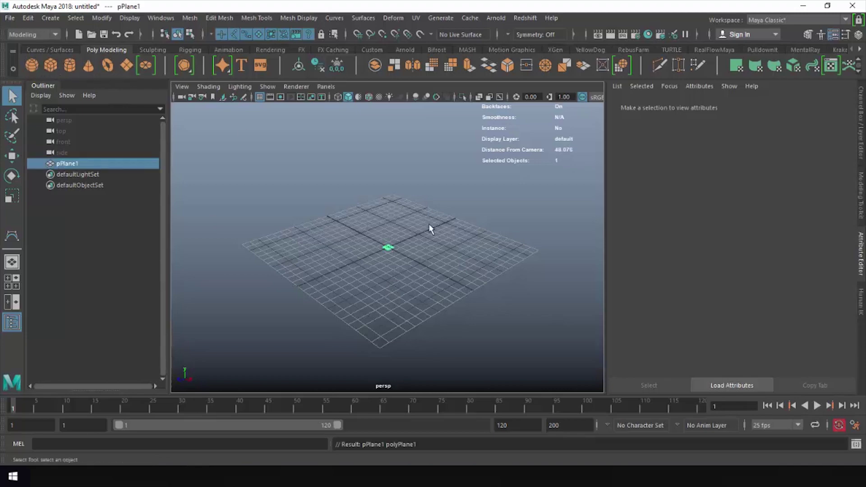
{"action": "key", "text": "f"}
{"action": "left_click_drag", "start_coordinate": [391, 252], "coordinate": [419, 302], "text": "alt"}
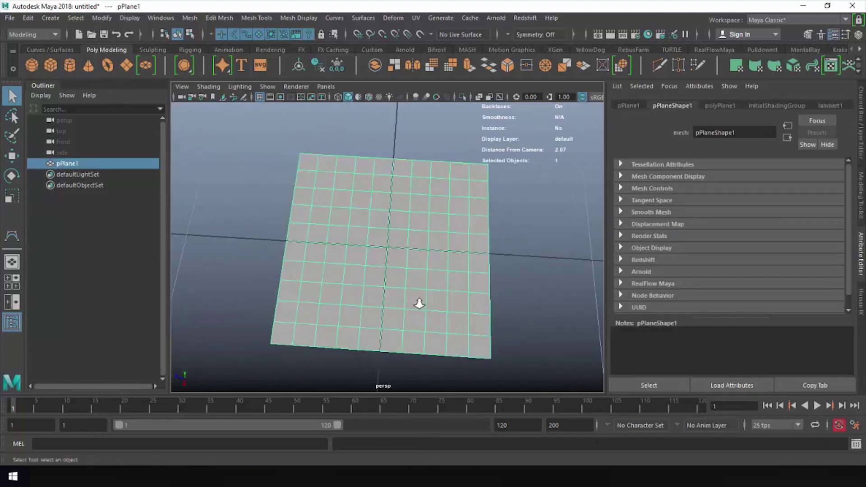
{"action": "right_click_drag", "start_coordinate": [419, 301], "coordinate": [253, 314], "text": "alt"}
{"action": "middle_click_drag", "start_coordinate": [353, 313], "coordinate": [250, 319], "text": "alt"}
{"action": "right_click_drag", "start_coordinate": [361, 311], "coordinate": [296, 304], "text": "alt"}
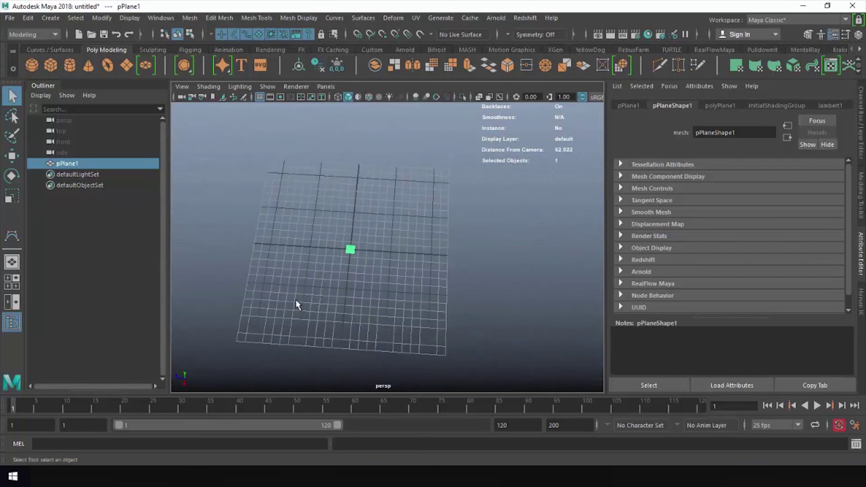
{"action": "left_click_drag", "start_coordinate": [296, 303], "coordinate": [314, 300], "text": "alt"}
{"action": "right_click_drag", "start_coordinate": [313, 300], "coordinate": [386, 310], "text": "alt"}
{"action": "key", "text": "w"}
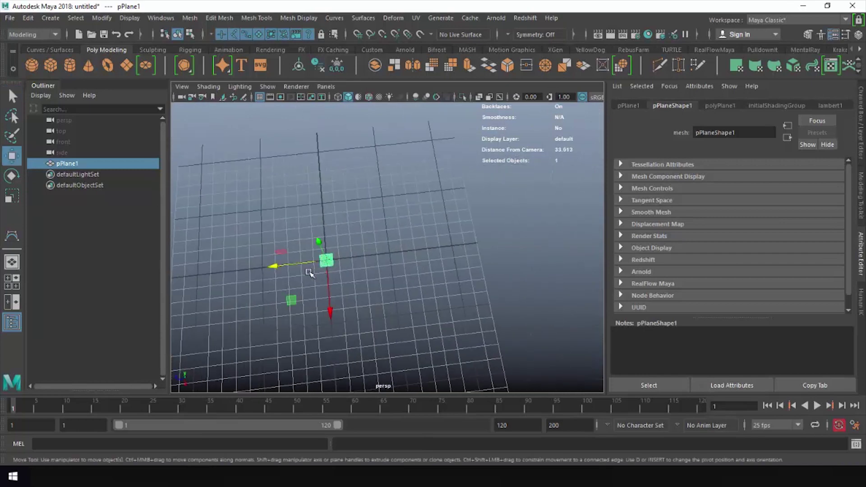
{"action": "left_click_drag", "start_coordinate": [310, 269], "coordinate": [423, 290]}
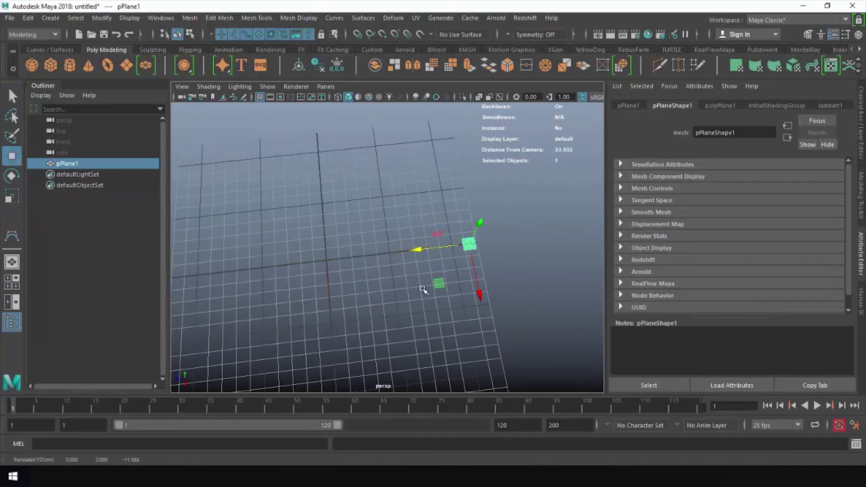
Step: Change the viewport background to black and frame the plane in shaded display
{"action": "key", "text": "alt+b"}
{"action": "key", "text": "alt+b"}
{"action": "key", "text": "alt+b"}
{"action": "key", "text": "alt+b"}
{"action": "key", "text": "5"}
{"action": "key", "text": "f"}
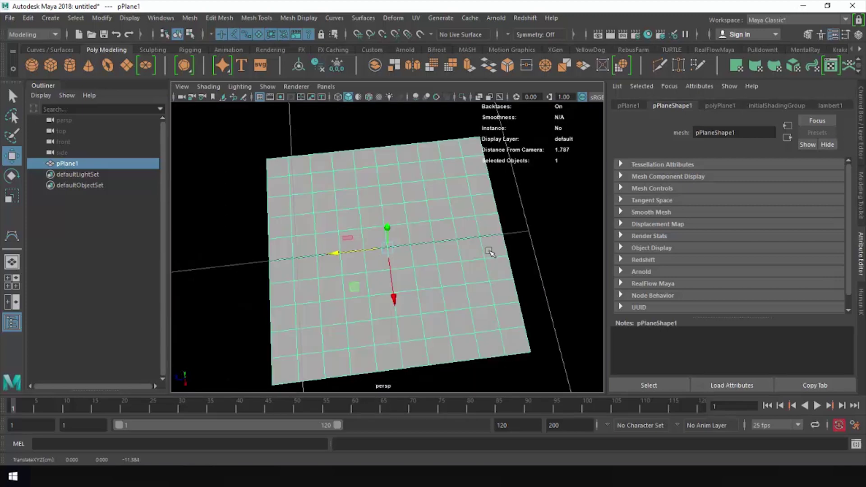
Step: Set the plane's height subdivisions to 50 and its width subdivisions to 26
{"action": "right_click_drag", "start_coordinate": [457, 269], "coordinate": [422, 269], "text": "alt"}
{"action": "left_click_drag", "start_coordinate": [422, 270], "coordinate": [456, 270], "text": "alt"}
{"action": "left_click", "coordinate": [713, 106]}
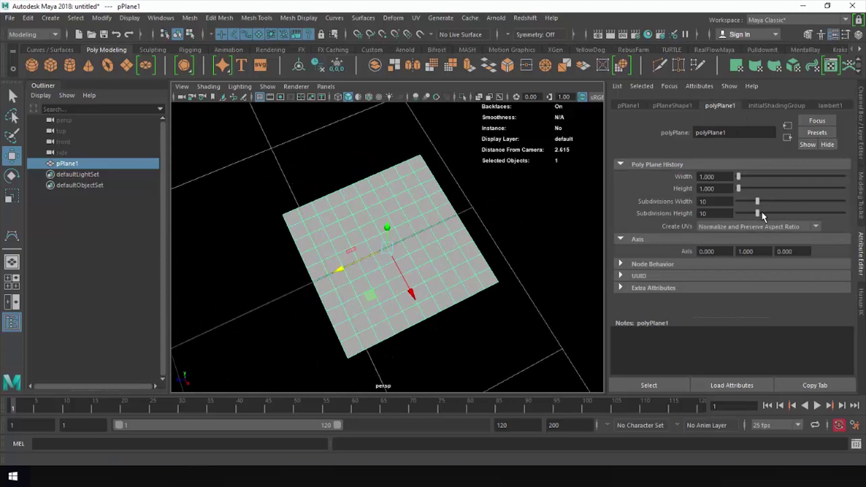
{"action": "left_click_drag", "start_coordinate": [762, 215], "coordinate": [853, 224]}
{"action": "scroll", "coordinate": [455, 265], "scroll_direction": "up", "scroll_amount": 4}
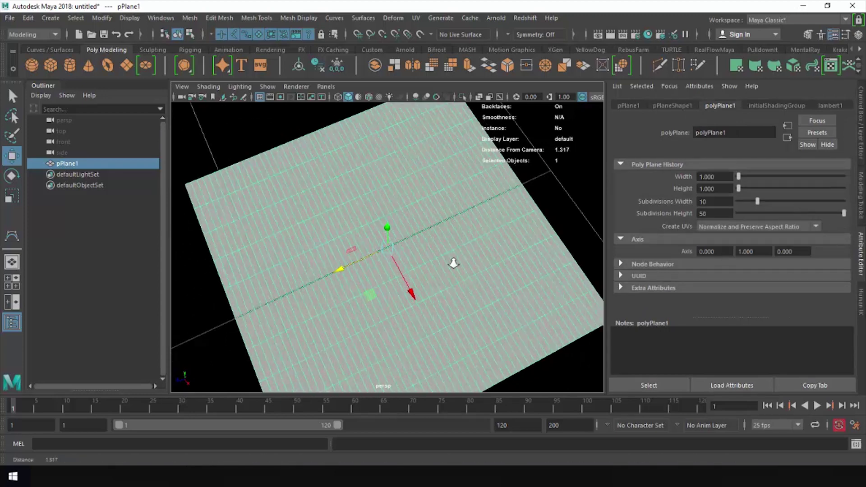
{"action": "left_click_drag", "start_coordinate": [790, 204], "coordinate": [792, 204]}
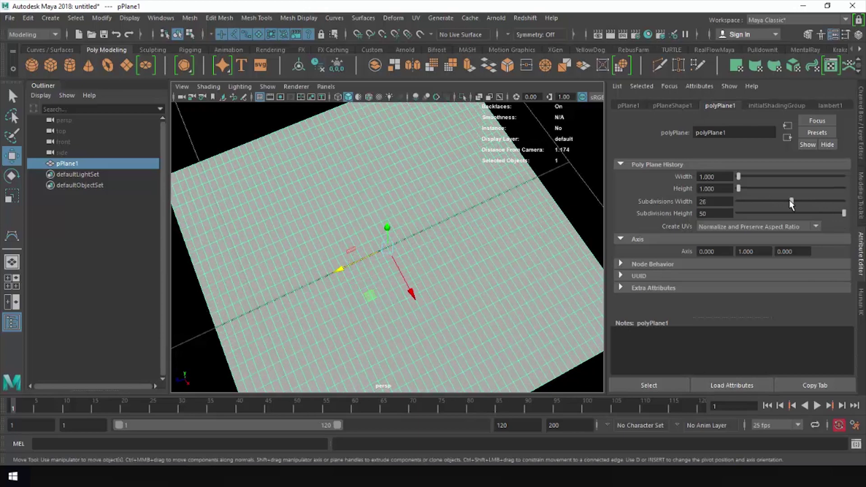
Step: In the top view, start a CV curve just in front of the plane and bend it outward away from the centre line
{"action": "scroll", "coordinate": [357, 250], "scroll_direction": "down", "scroll_amount": 5}
{"action": "middle_click_drag", "start_coordinate": [235, 257], "coordinate": [312, 251], "text": "alt"}
{"action": "scroll", "coordinate": [456, 246], "scroll_direction": "down", "scroll_amount": 4}
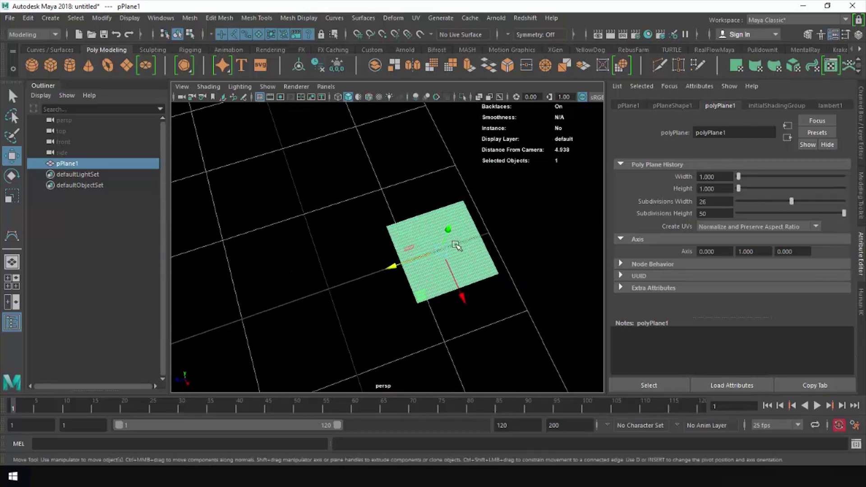
{"action": "middle_click_drag", "start_coordinate": [440, 259], "coordinate": [467, 264], "text": "alt"}
{"action": "key", "text": "space"}
{"action": "key", "text": "space"}
{"action": "scroll", "coordinate": [377, 260], "scroll_direction": "down", "scroll_amount": 5}
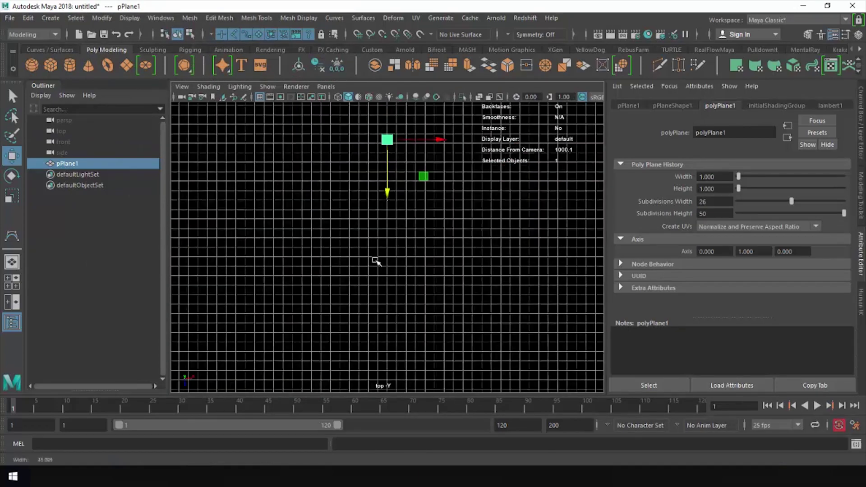
{"action": "middle_click_drag", "start_coordinate": [371, 296], "coordinate": [369, 278], "text": "alt"}
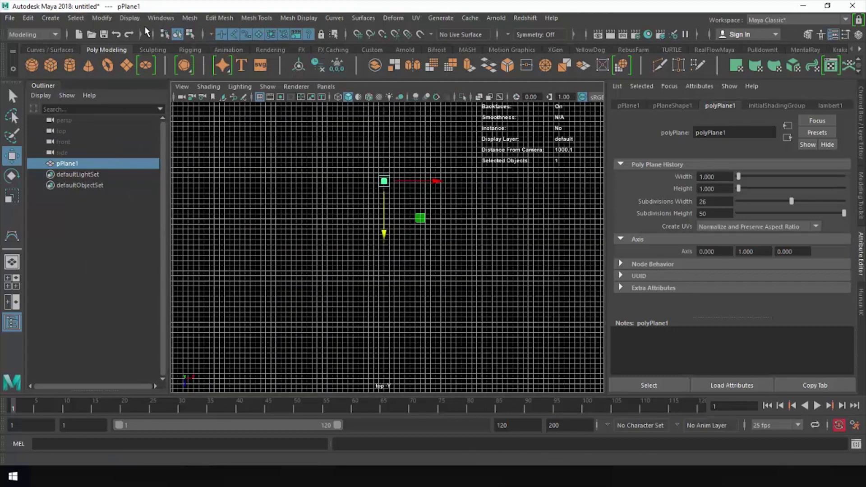
{"action": "left_click", "coordinate": [50, 18]}
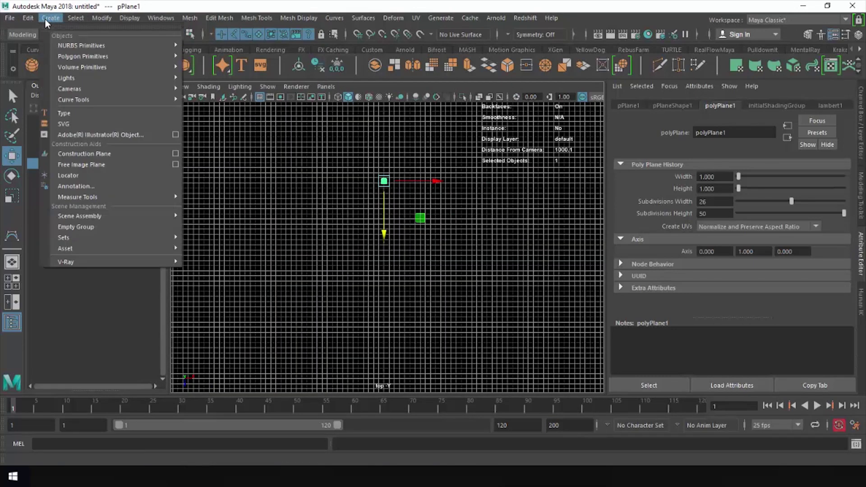
{"action": "mouse_move", "coordinate": [128, 99]}
{"action": "left_click", "coordinate": [198, 107]}
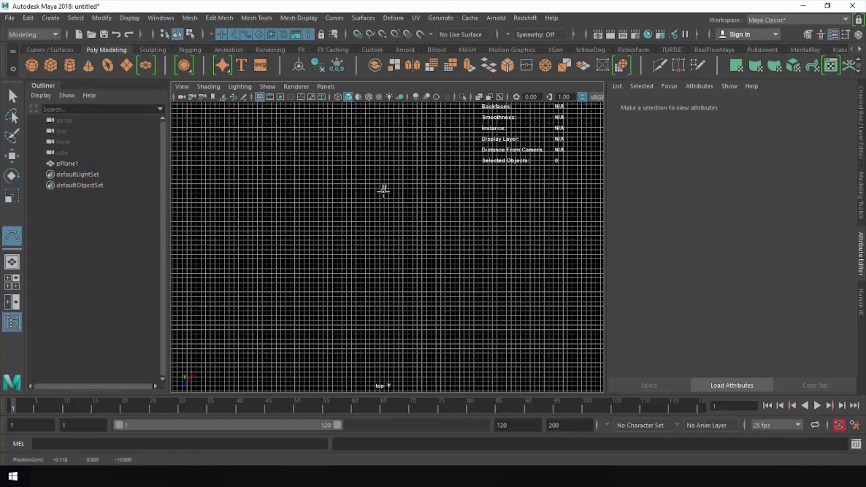
{"action": "left_click", "coordinate": [383, 188]}
{"action": "left_click", "coordinate": [384, 220]}
{"action": "left_click", "coordinate": [365, 248]}
{"action": "left_click", "coordinate": [349, 257]}
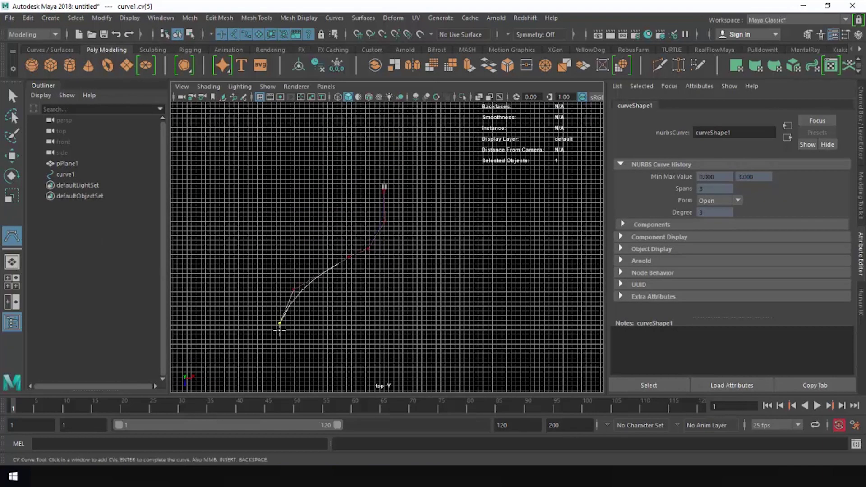
{"action": "left_click", "coordinate": [279, 346]}
{"action": "left_click", "coordinate": [305, 372]}
{"action": "middle_click_drag", "start_coordinate": [319, 310], "coordinate": [301, 321], "text": "alt"}
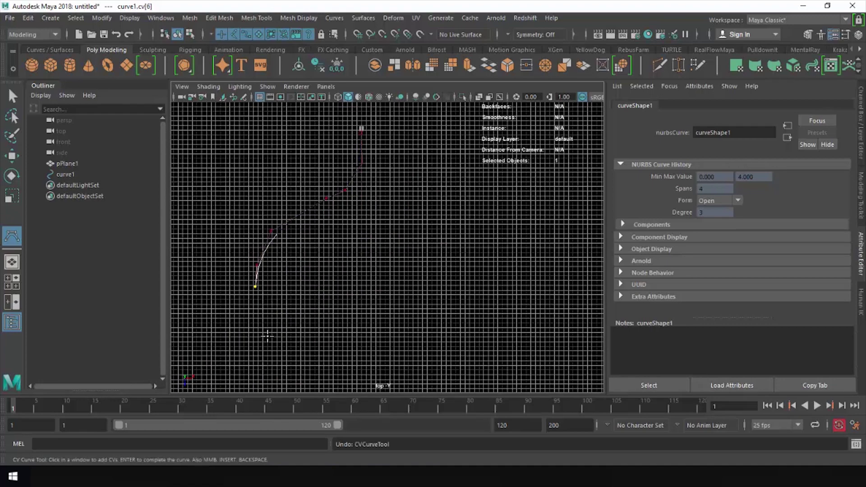
Step: Continue the CV curve around a wide U-shaped turn and back up the opposite side, finishing it there
{"action": "left_click", "coordinate": [286, 359]}
{"action": "left_click", "coordinate": [352, 372]}
{"action": "left_click", "coordinate": [417, 355]}
{"action": "left_click", "coordinate": [440, 323]}
{"action": "left_click", "coordinate": [437, 303]}
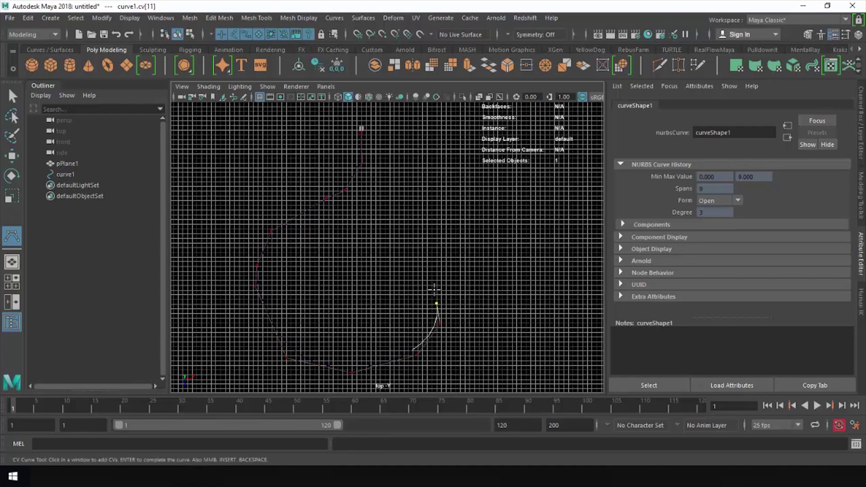
{"action": "left_click", "coordinate": [434, 268]}
{"action": "key", "text": "w"}
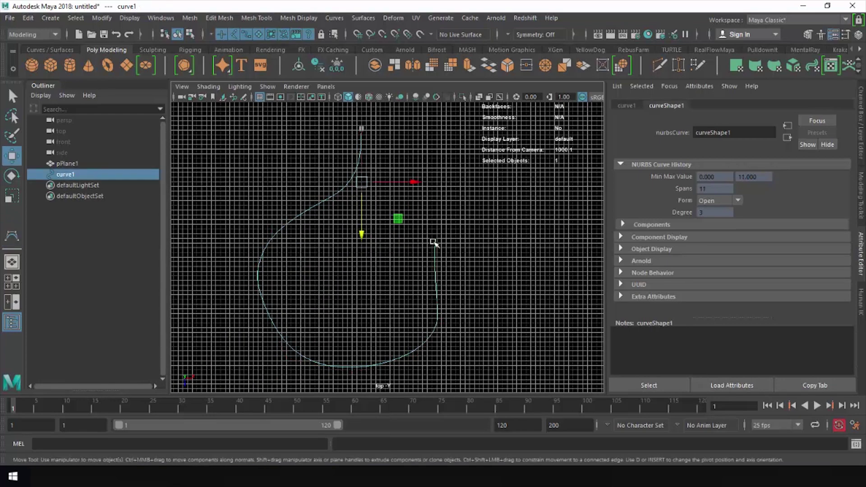
Step: Hide the grid and move two control vertices on the curve's outer bend along Z to smooth it
{"action": "left_click", "coordinate": [263, 104]}
{"action": "left_click", "coordinate": [260, 97]}
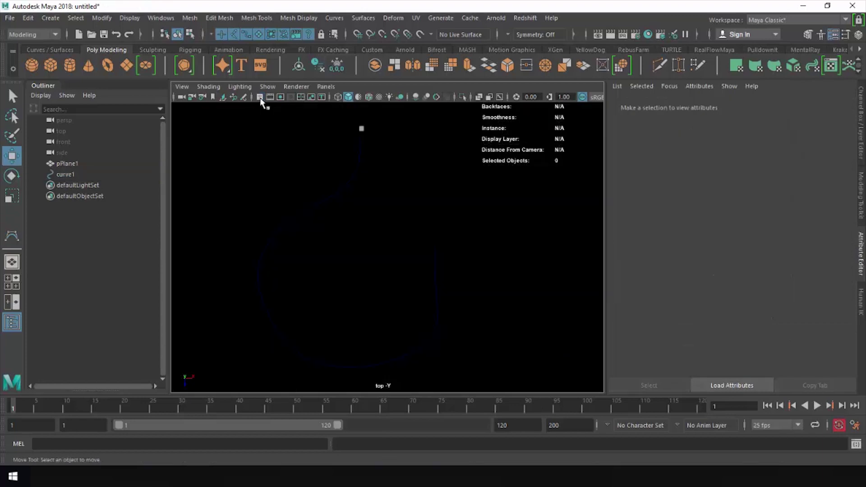
{"action": "left_click_drag", "start_coordinate": [506, 385], "coordinate": [428, 271]}
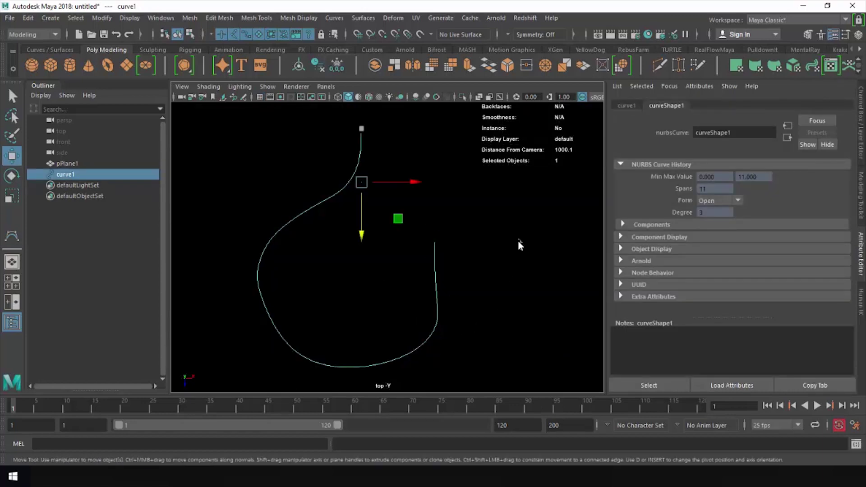
{"action": "right_click_drag", "start_coordinate": [520, 245], "coordinate": [439, 225]}
{"action": "left_click_drag", "start_coordinate": [273, 279], "coordinate": [248, 305]}
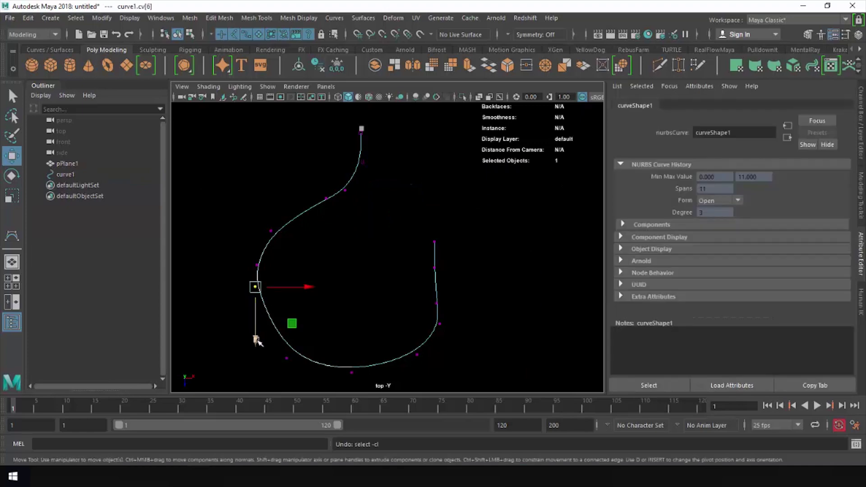
{"action": "left_click_drag", "start_coordinate": [257, 342], "coordinate": [254, 369]}
{"action": "left_click", "coordinate": [272, 231]}
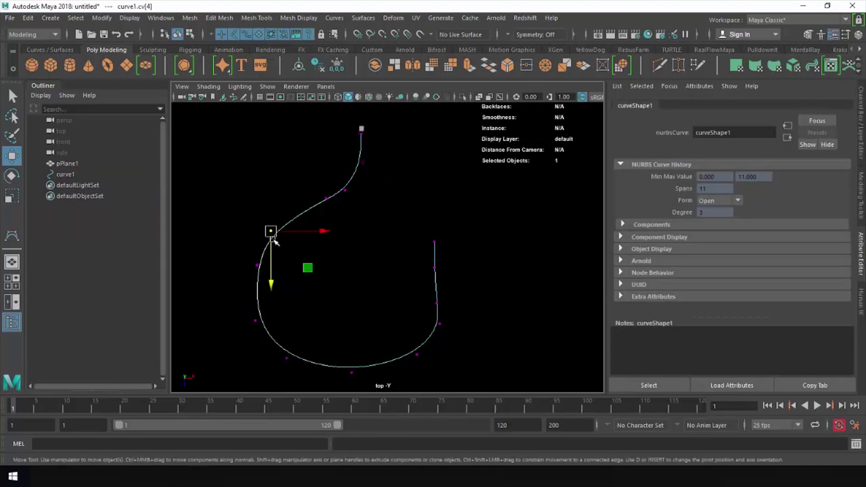
{"action": "mouse_move", "coordinate": [270, 282]}
{"action": "left_mouse_down"}
{"action": "mouse_move", "coordinate": [271, 271]}
{"action": "mouse_move", "coordinate": [270, 287]}
{"action": "left_mouse_up"}
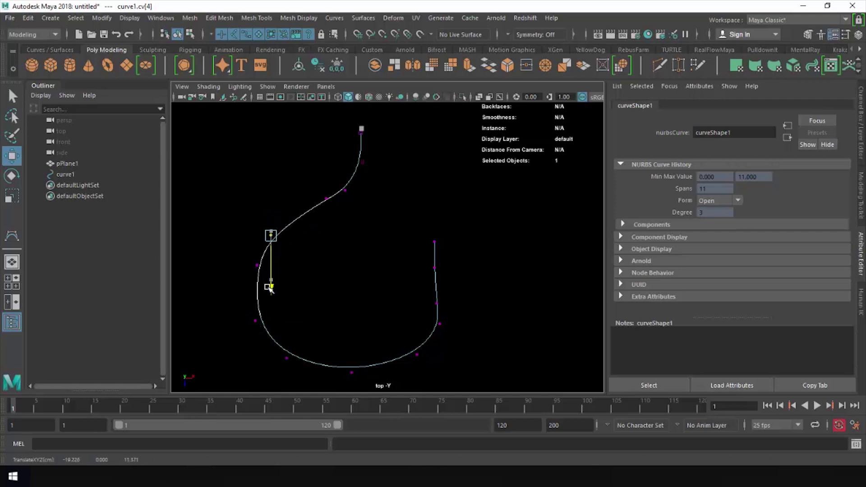
Step: Delete the last control vertices at the curve's open end and move the new end vertex up to lengthen it
{"action": "left_click_drag", "start_coordinate": [480, 221], "coordinate": [415, 276]}
{"action": "key", "text": "Delete"}
{"action": "left_click", "coordinate": [435, 306]}
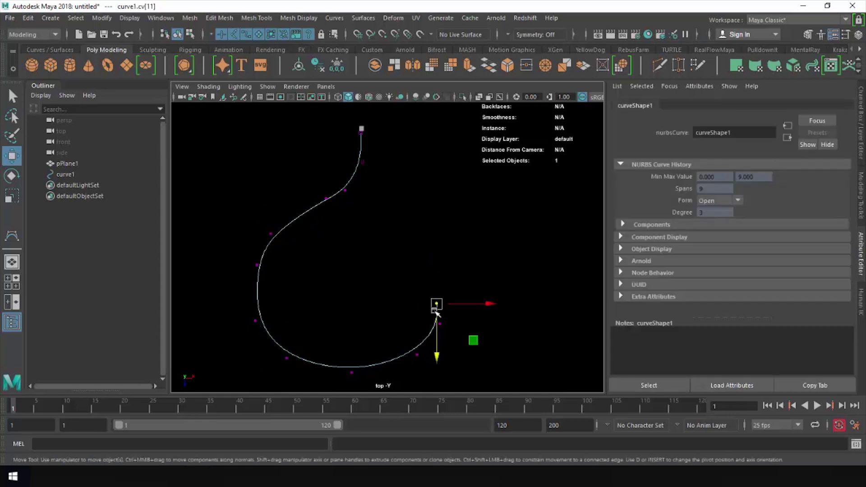
{"action": "left_click_drag", "start_coordinate": [438, 357], "coordinate": [436, 321]}
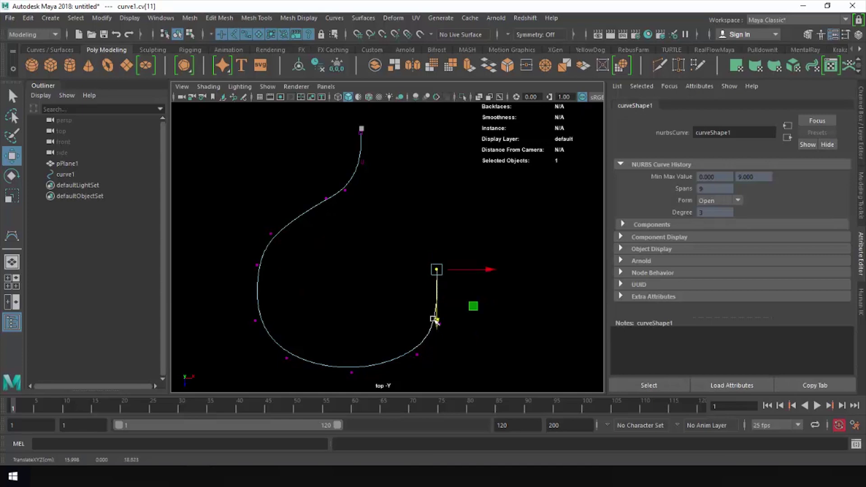
Step: Return to the perspective view and move the plane along Z up to the start of the curve
{"action": "middle_click_drag", "start_coordinate": [365, 230], "coordinate": [417, 257], "text": "alt"}
{"action": "key", "text": "space"}
{"action": "key", "text": "space"}
{"action": "scroll", "coordinate": [495, 249], "scroll_direction": "down", "scroll_amount": 3}
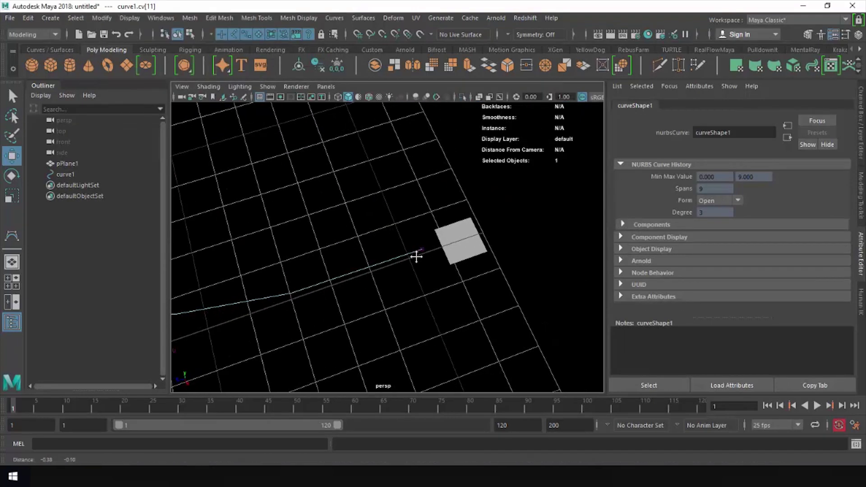
{"action": "scroll", "coordinate": [416, 257], "scroll_direction": "up", "scroll_amount": 4}
{"action": "left_click_drag", "start_coordinate": [424, 276], "coordinate": [413, 275], "text": "alt"}
{"action": "middle_click_drag", "start_coordinate": [413, 275], "coordinate": [398, 275], "text": "alt"}
{"action": "left_click", "coordinate": [469, 260]}
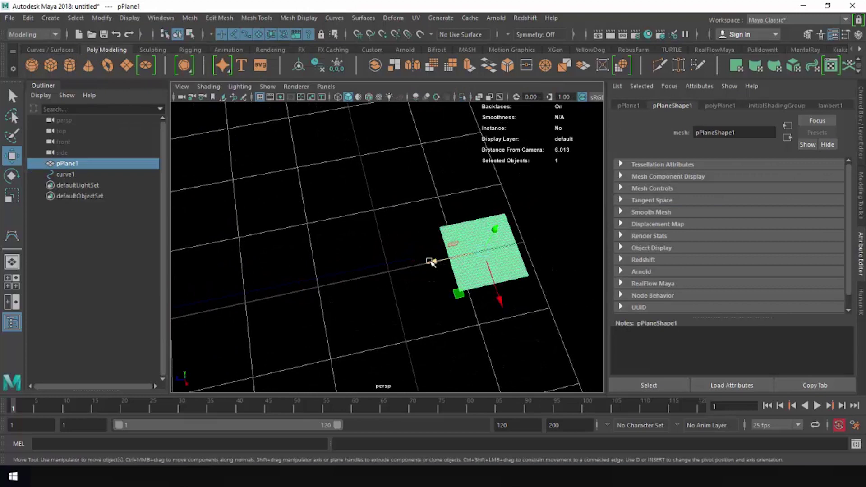
{"action": "left_click_drag", "start_coordinate": [431, 262], "coordinate": [401, 268]}
Step: Apply a Curve Warp deformer to the plane using the drawn curve
{"action": "left_click", "coordinate": [326, 275], "text": "shift"}
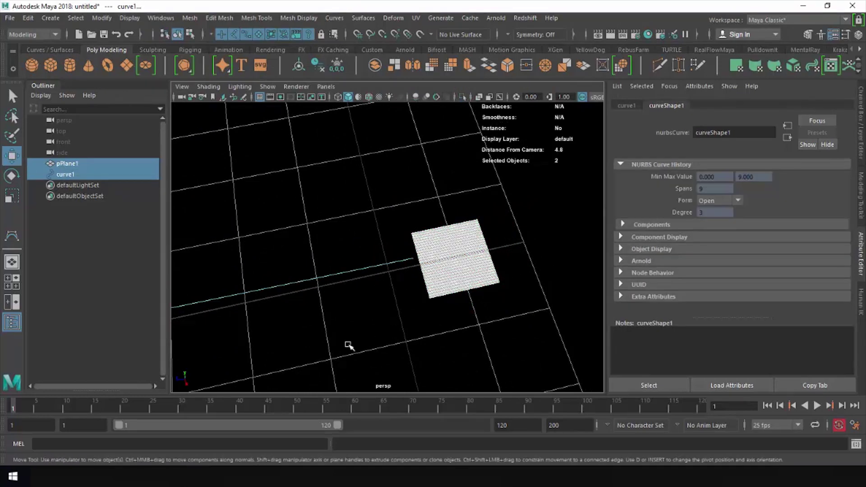
{"action": "left_click", "coordinate": [393, 18]}
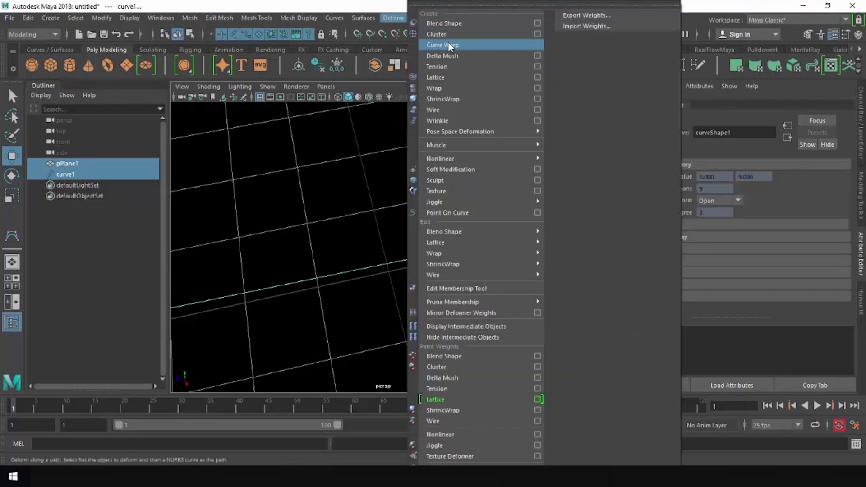
{"action": "left_click", "coordinate": [447, 34]}
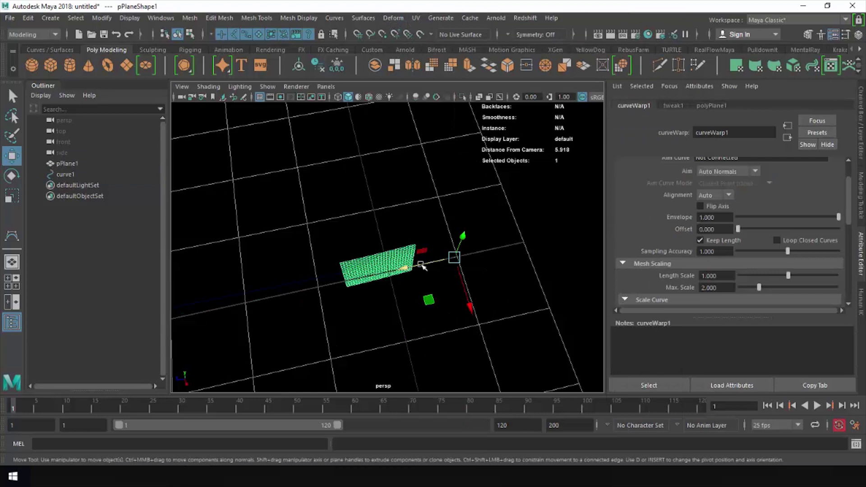
{"action": "left_click_drag", "start_coordinate": [422, 266], "coordinate": [429, 241], "text": "alt"}
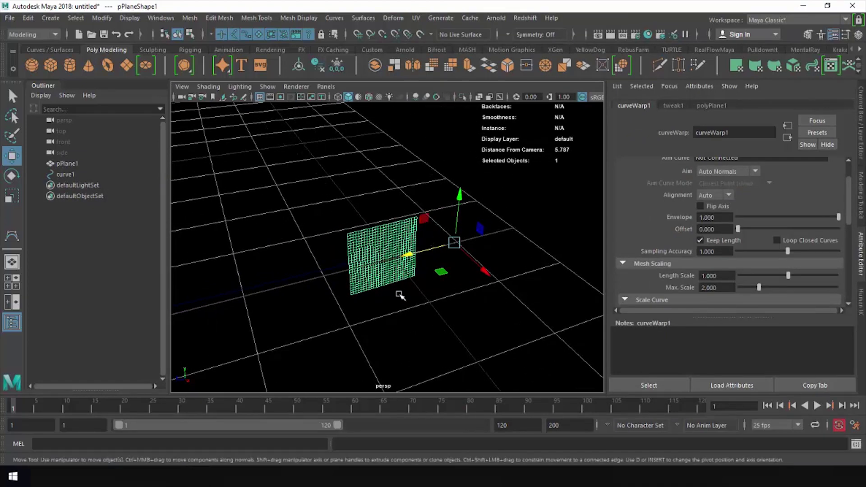
Step: Set the curve warp's Rotation to -90 so the plane lies flat
{"action": "scroll", "coordinate": [650, 243], "scroll_direction": "down", "scroll_amount": 5}
{"action": "scroll", "coordinate": [656, 252], "scroll_direction": "up", "scroll_amount": 5}
{"action": "scroll", "coordinate": [653, 268], "scroll_direction": "down", "scroll_amount": 3}
{"action": "scroll", "coordinate": [645, 242], "scroll_direction": "down", "scroll_amount": 5}
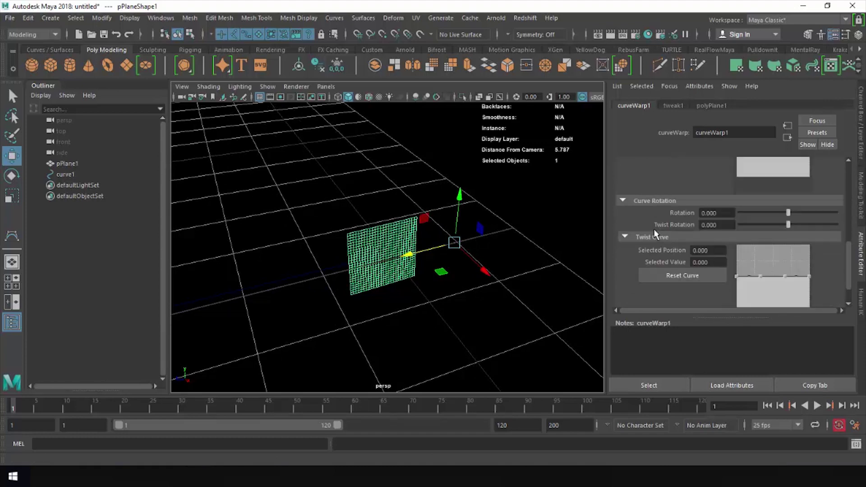
{"action": "left_click_drag", "start_coordinate": [683, 218], "coordinate": [504, 220]}
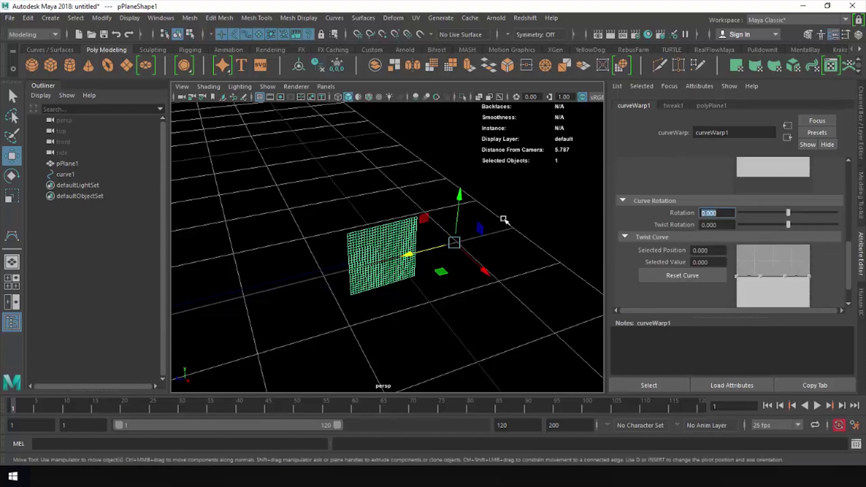
{"action": "key", "text": "Return"}
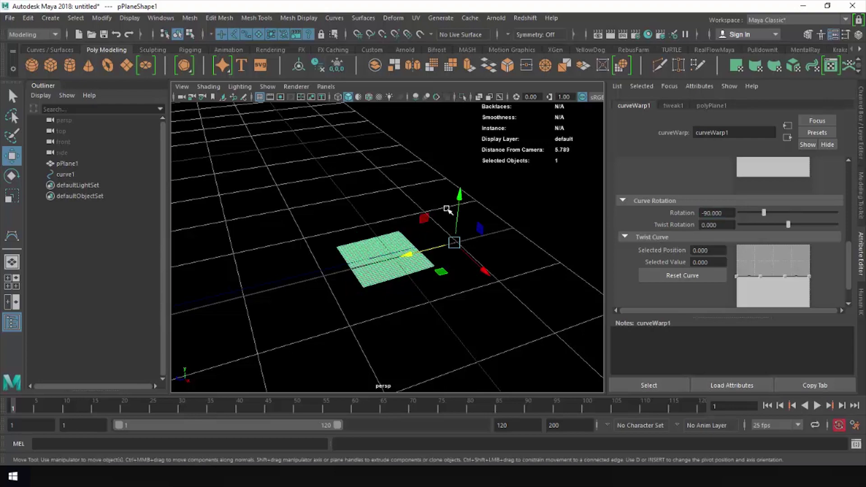
{"action": "left_click_drag", "start_coordinate": [448, 210], "coordinate": [403, 231], "text": "alt"}
Step: Stretch the plane along the curve by setting the warp's Length Scale to 100 and reducing it to about 34.09
{"action": "scroll", "coordinate": [670, 301], "scroll_direction": "up", "scroll_amount": 5}
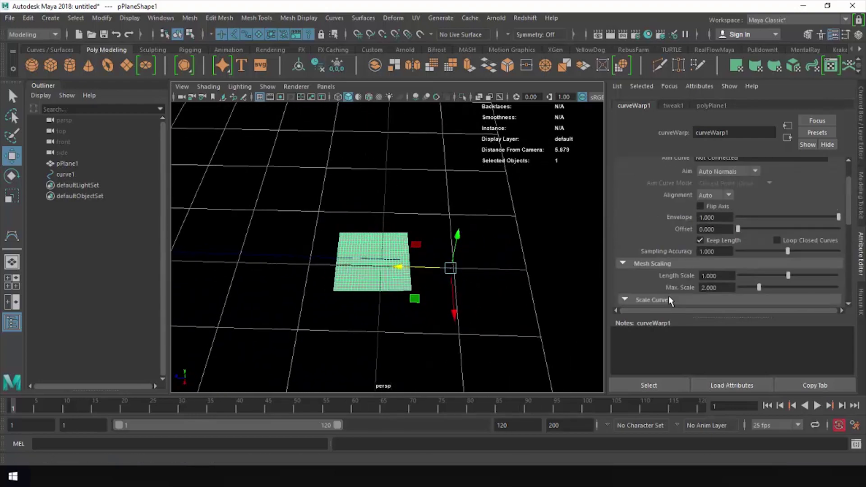
{"action": "scroll", "coordinate": [691, 258], "scroll_direction": "down", "scroll_amount": 2}
{"action": "left_click", "coordinate": [718, 244]}
{"action": "left_click_drag", "start_coordinate": [791, 248], "coordinate": [847, 251]}
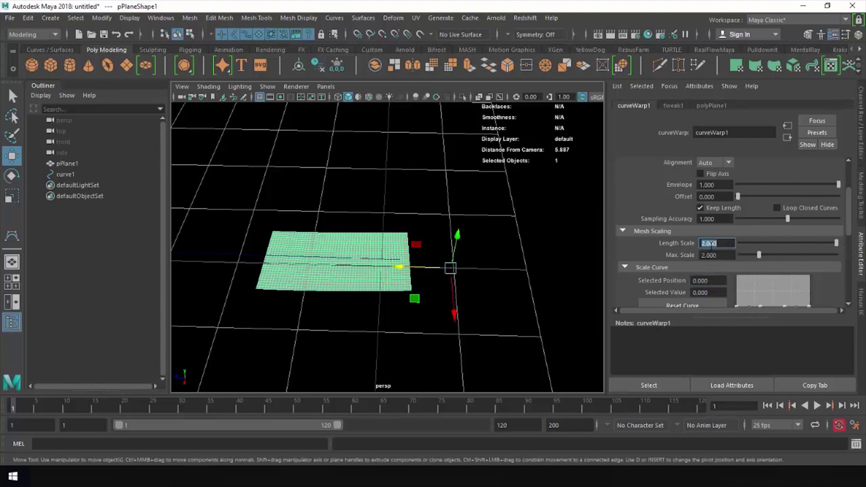
{"action": "left_click", "coordinate": [713, 244]}
{"action": "type", "text": "100"}
{"action": "key", "text": "Return"}
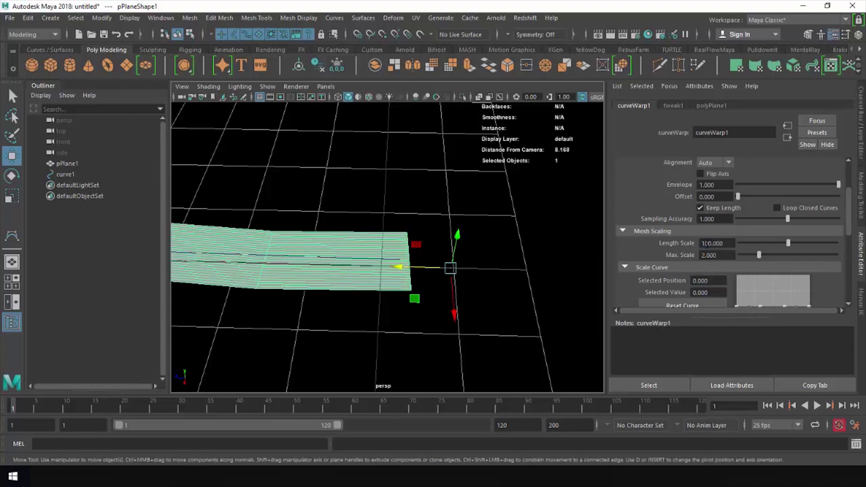
{"action": "scroll", "coordinate": [321, 278], "scroll_direction": "down", "scroll_amount": 4}
{"action": "middle_click_drag", "start_coordinate": [321, 279], "coordinate": [467, 325], "text": "alt"}
{"action": "scroll", "coordinate": [467, 325], "scroll_direction": "down", "scroll_amount": 6}
{"action": "middle_click_drag", "start_coordinate": [360, 308], "coordinate": [481, 166], "text": "alt"}
{"action": "left_click_drag", "start_coordinate": [481, 167], "coordinate": [336, 294], "text": "alt"}
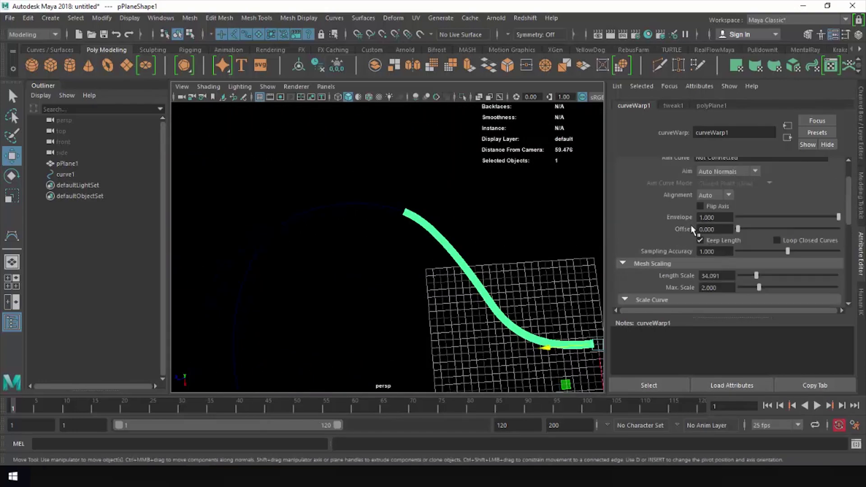
Step: Slide the strip along the curve with an Offset of about 0.293 and shorten it with the Length Scale
{"action": "mouse_move", "coordinate": [739, 229]}
{"action": "left_mouse_down"}
{"action": "mouse_move", "coordinate": [748, 233]}
{"action": "mouse_move", "coordinate": [739, 233]}
{"action": "left_mouse_up"}
{"action": "scroll", "coordinate": [495, 268], "scroll_direction": "down", "scroll_amount": 2}
{"action": "middle_click_drag", "start_coordinate": [494, 268], "coordinate": [497, 263], "text": "alt"}
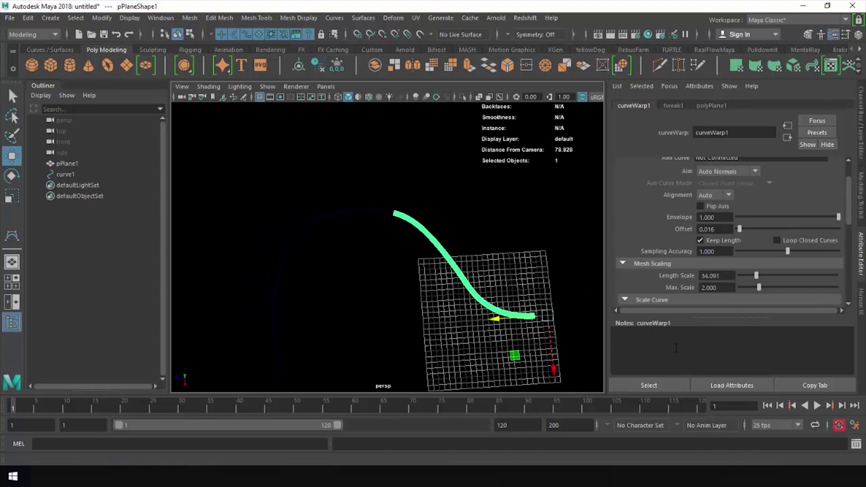
{"action": "left_click_drag", "start_coordinate": [737, 231], "coordinate": [767, 241]}
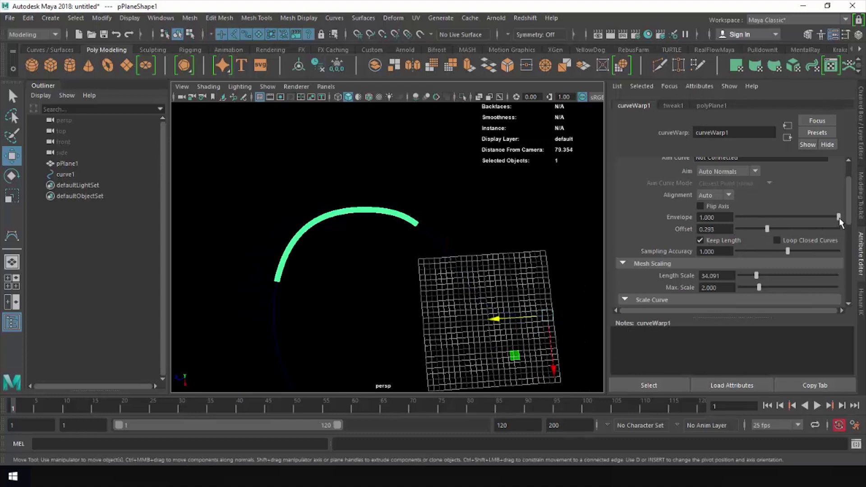
{"action": "left_click_drag", "start_coordinate": [758, 278], "coordinate": [743, 281]}
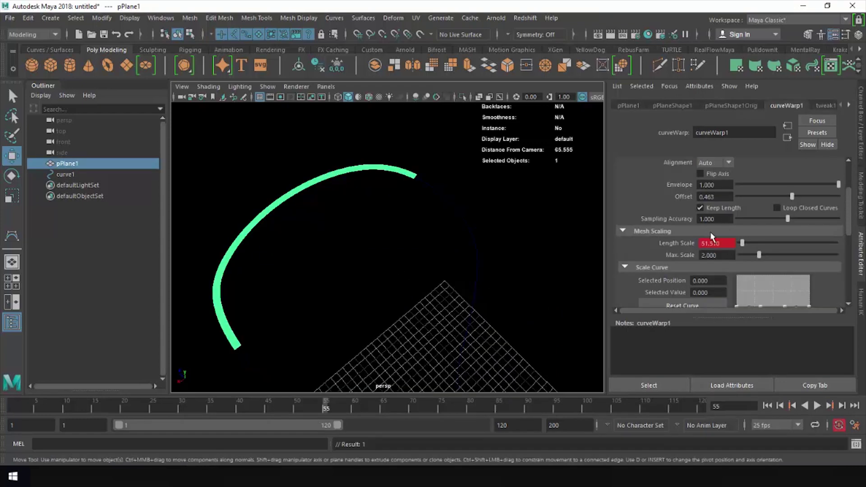
Step: Set a key on the warp's Length Scale at frame 55 and scrub the timeline back to frame 13
{"action": "right_click", "coordinate": [719, 243]}
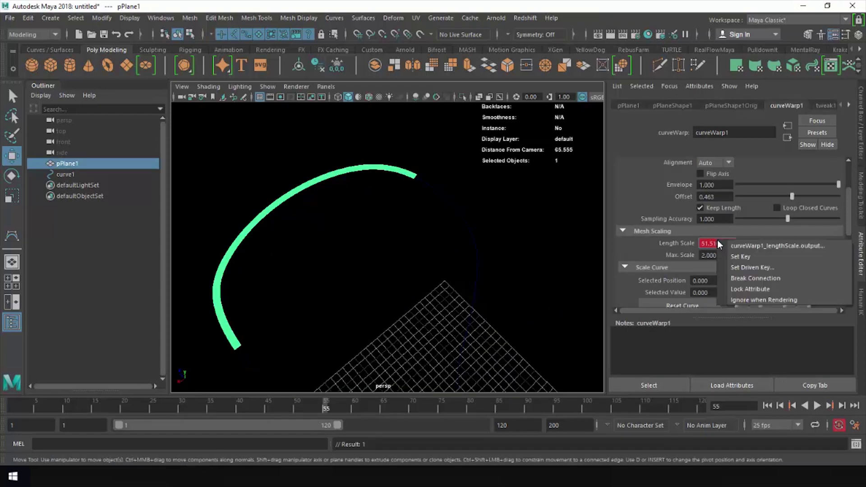
{"action": "left_click", "coordinate": [735, 259]}
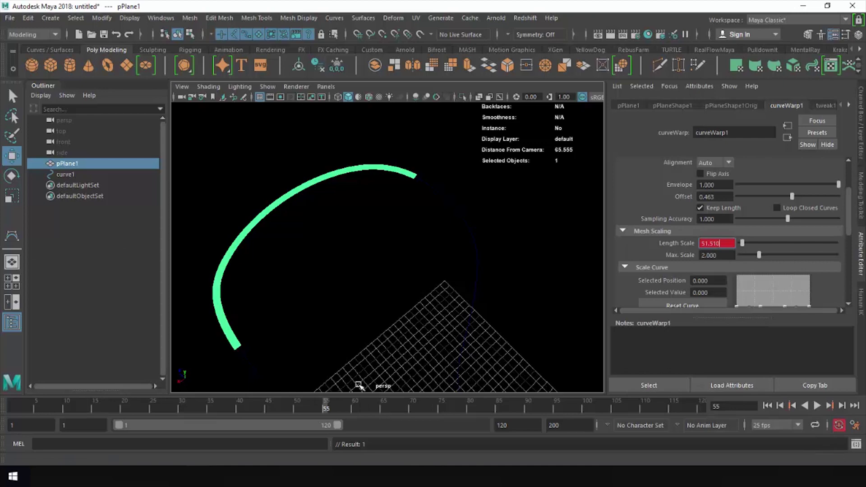
{"action": "left_click_drag", "start_coordinate": [323, 400], "coordinate": [84, 411]}
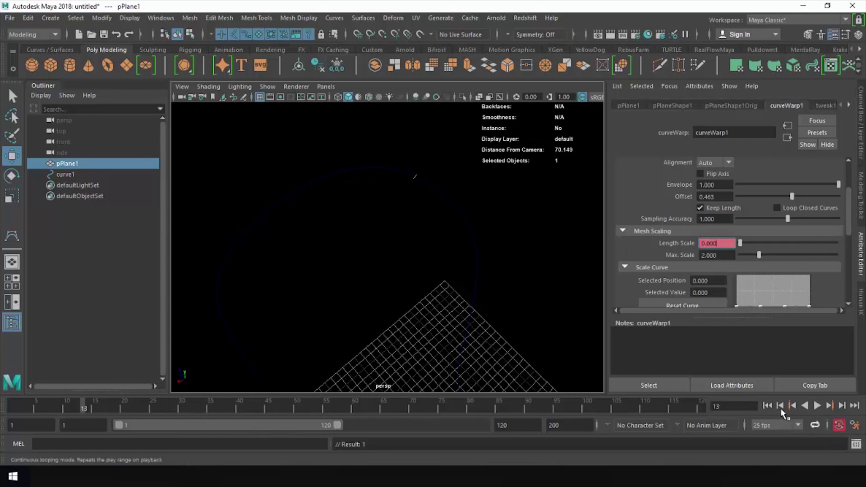
Step: Play the strip's animation, stop it at frame 62 and examine the subdivisions at the strip's end up close
{"action": "left_click", "coordinate": [816, 406]}
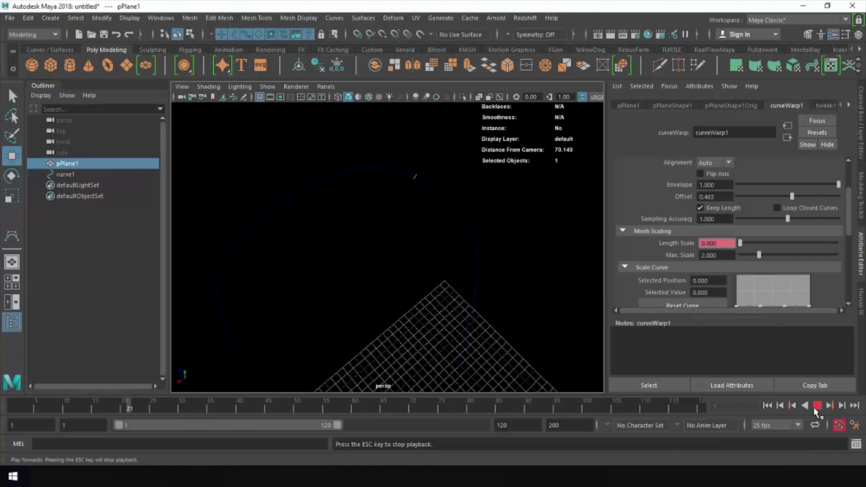
{"action": "left_click", "coordinate": [817, 406]}
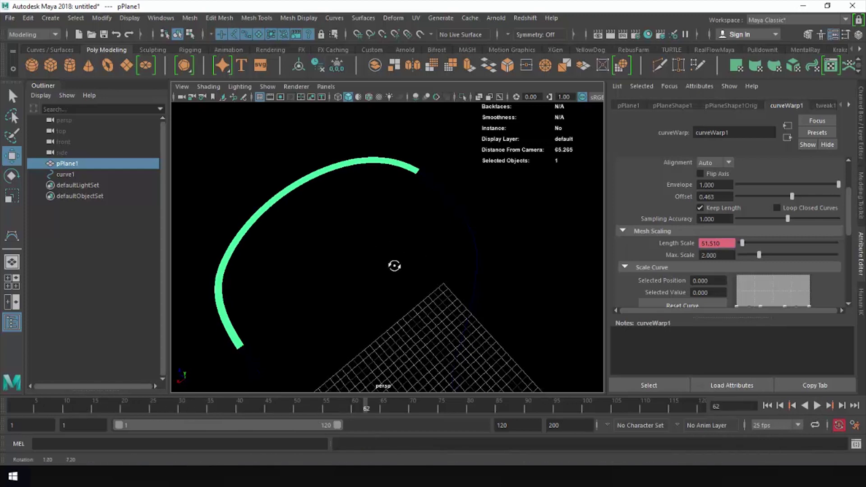
{"action": "scroll", "coordinate": [290, 238], "scroll_direction": "up", "scroll_amount": 8}
{"action": "middle_click_drag", "start_coordinate": [415, 257], "coordinate": [427, 263], "text": "alt"}
{"action": "scroll", "coordinate": [427, 263], "scroll_direction": "up", "scroll_amount": 3}
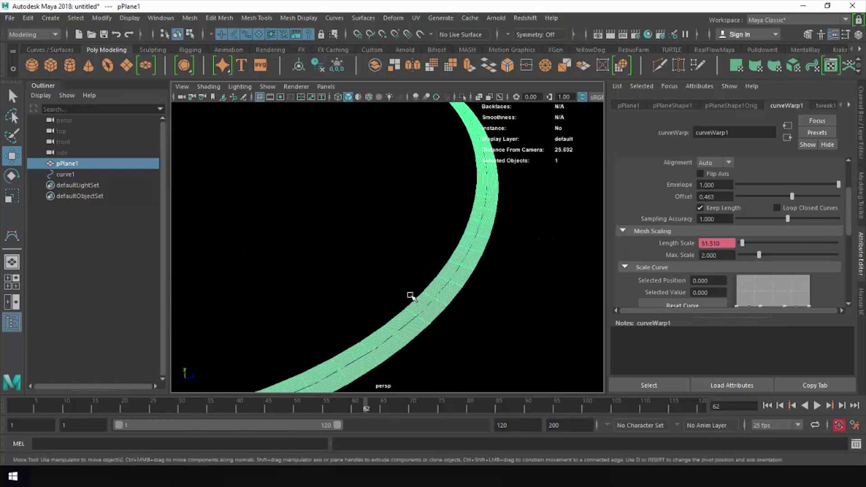
{"action": "left_click_drag", "start_coordinate": [410, 296], "coordinate": [537, 298], "text": "alt"}
{"action": "right_click_drag", "start_coordinate": [537, 298], "coordinate": [446, 315], "text": "alt"}
{"action": "left_click_drag", "start_coordinate": [446, 316], "coordinate": [451, 308], "text": "alt"}
{"action": "middle_click_drag", "start_coordinate": [451, 307], "coordinate": [384, 280], "text": "alt"}
{"action": "right_click_drag", "start_coordinate": [385, 281], "coordinate": [433, 296], "text": "alt"}
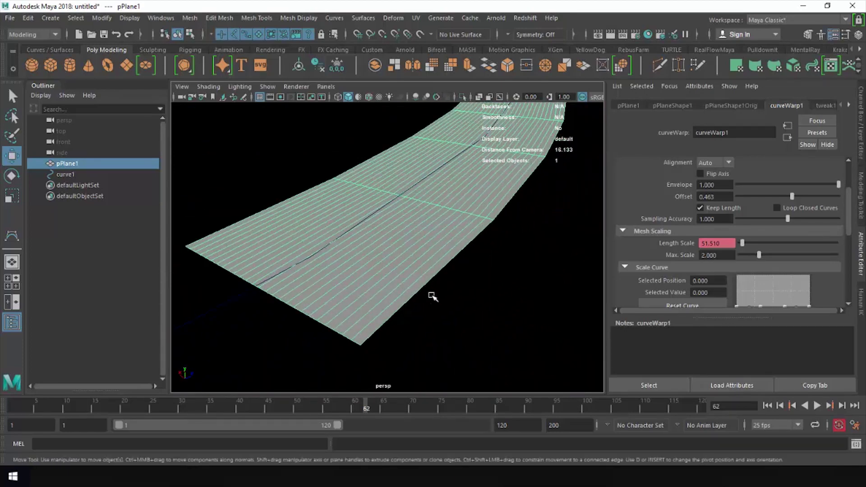
{"action": "left_click_drag", "start_coordinate": [433, 296], "coordinate": [470, 293], "text": "alt"}
{"action": "middle_click_drag", "start_coordinate": [469, 293], "coordinate": [443, 280], "text": "alt"}
{"action": "right_click_drag", "start_coordinate": [443, 280], "coordinate": [449, 289], "text": "alt"}
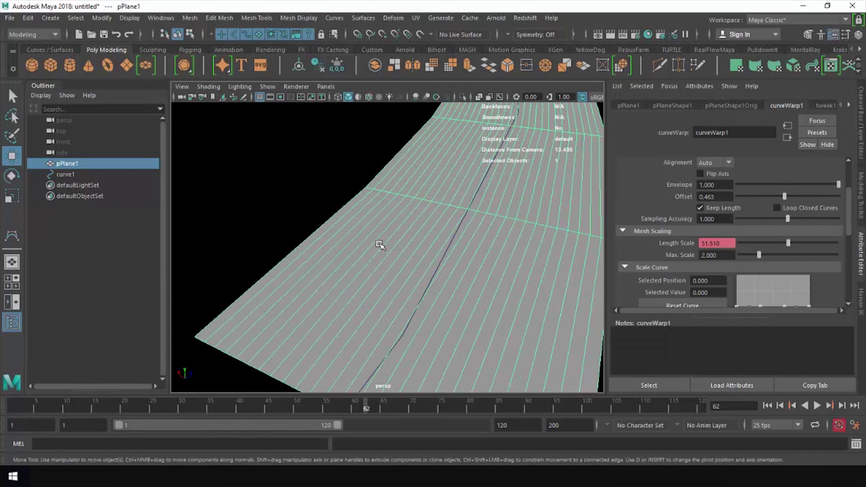
Step: Select five lengthwise face loops spaced unevenly across the strip and delete them to split it into separate bands
{"action": "right_click_drag", "start_coordinate": [377, 166], "coordinate": [377, 193]}
{"action": "double_click", "coordinate": [361, 244]}
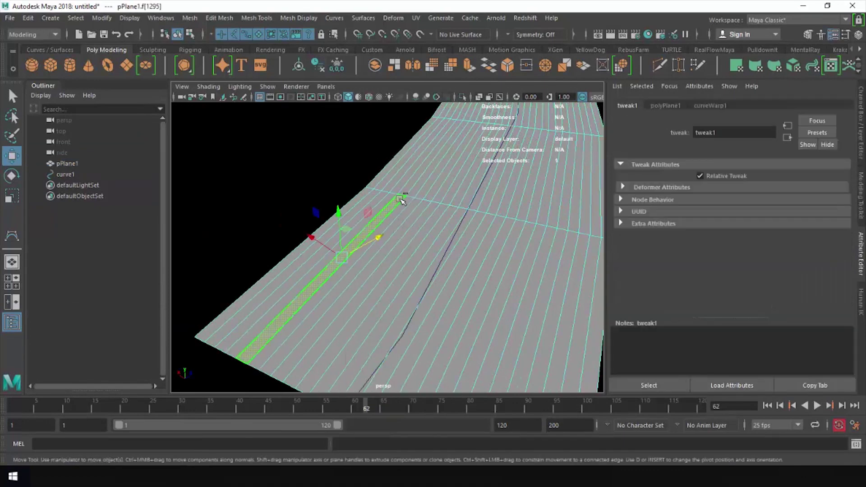
{"action": "double_click", "coordinate": [407, 193]}
{"action": "left_click_drag", "start_coordinate": [427, 222], "coordinate": [332, 235], "text": "alt"}
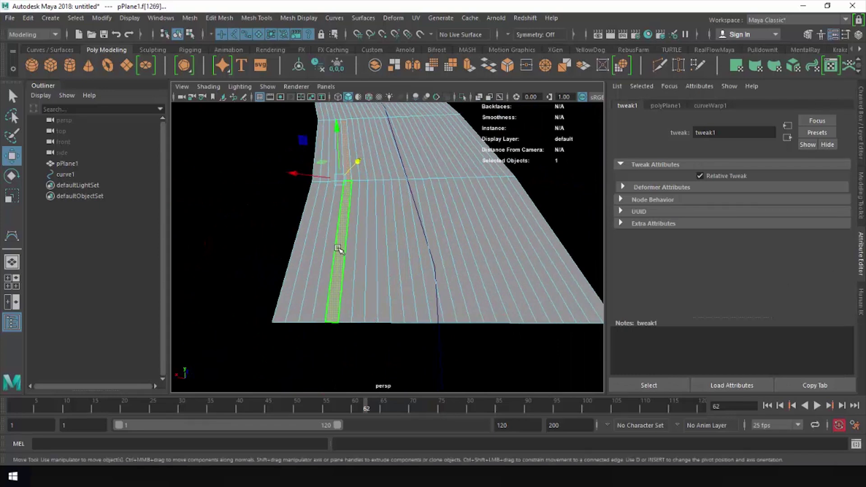
{"action": "key", "text": "q"}
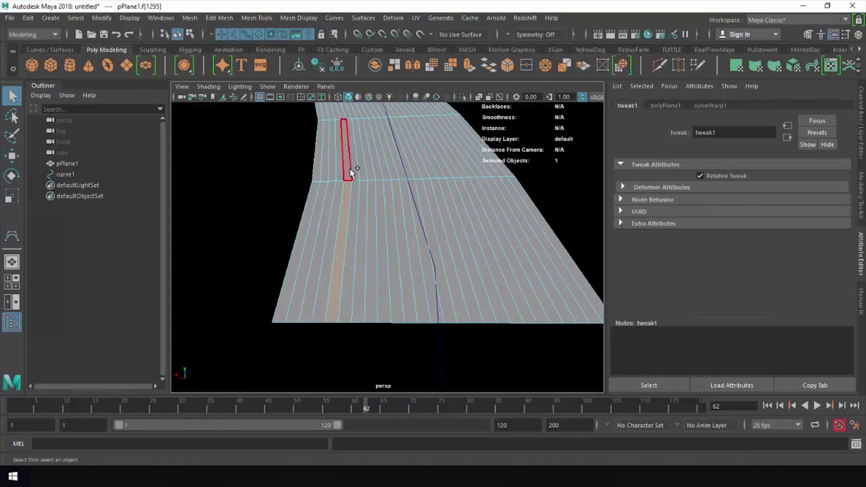
{"action": "double_click", "coordinate": [388, 239], "text": "shift"}
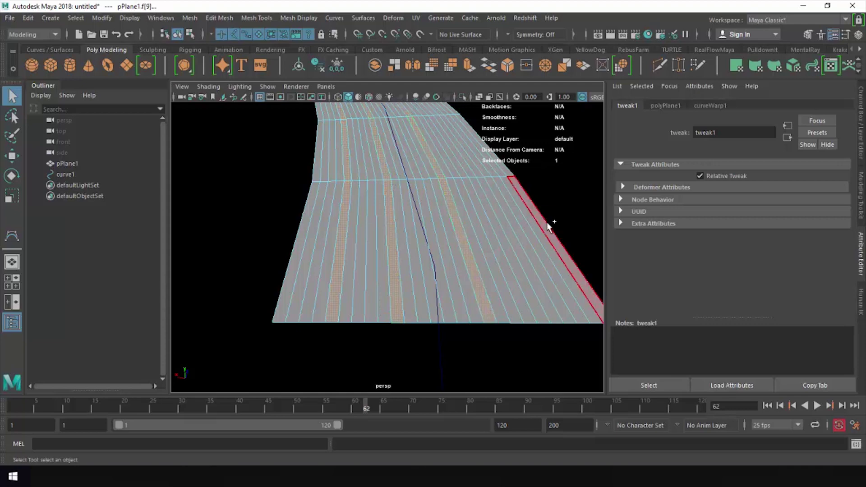
{"action": "double_click", "coordinate": [522, 218], "text": "shift"}
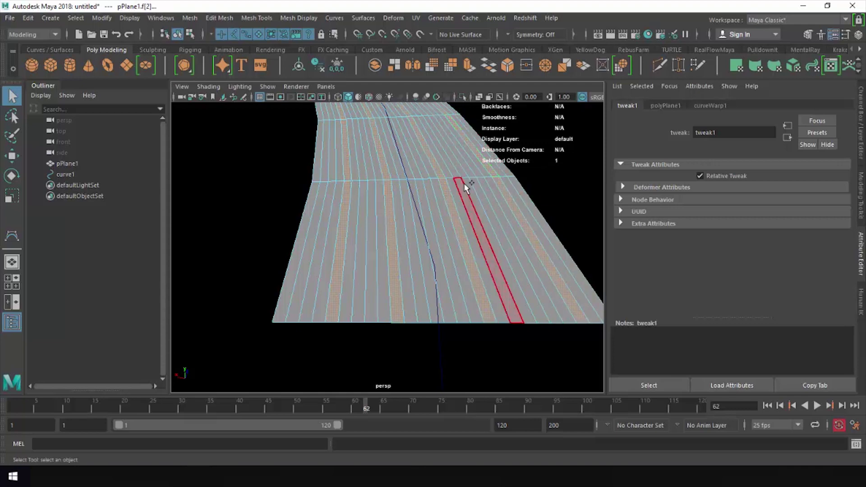
{"action": "key", "text": "ctrl+z"}
{"action": "key", "text": "ctrl+z"}
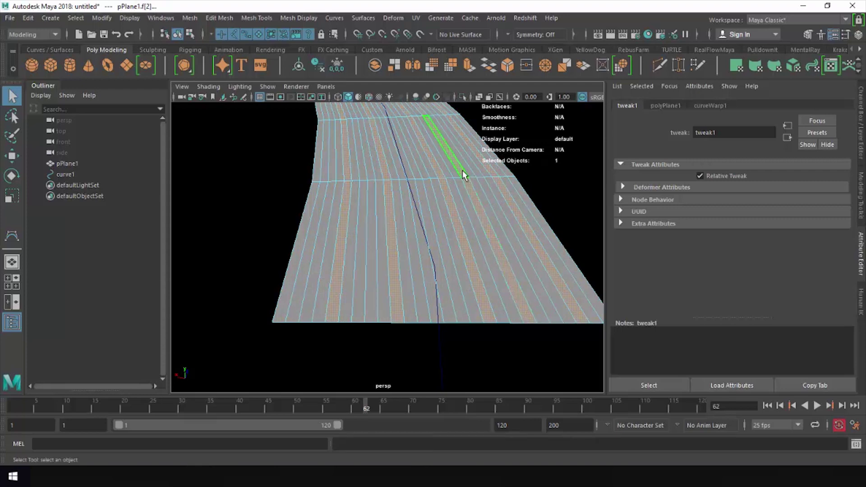
{"action": "key", "text": "Delete"}
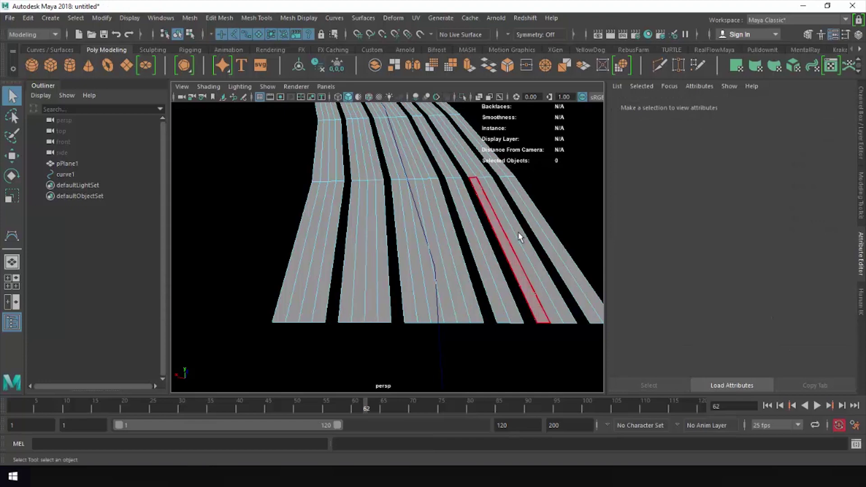
Step: Delete one more lengthwise face loop in the wide middle band, beside the curve
{"action": "left_click_drag", "start_coordinate": [518, 236], "coordinate": [261, 232], "text": "alt"}
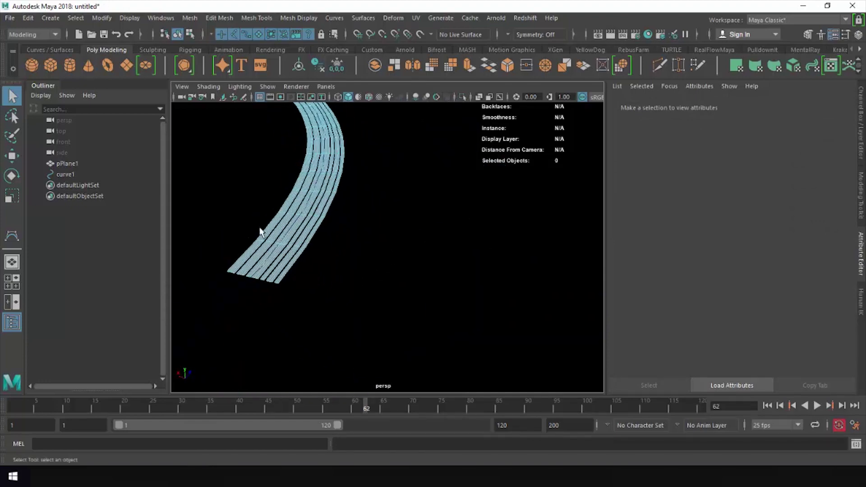
{"action": "right_click_drag", "start_coordinate": [261, 232], "coordinate": [349, 270], "text": "alt"}
{"action": "left_click", "coordinate": [378, 282]}
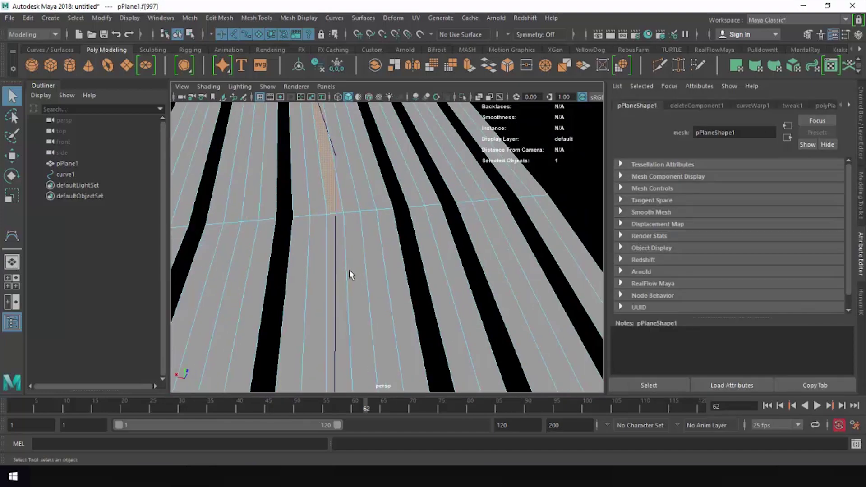
{"action": "left_click_drag", "start_coordinate": [349, 271], "coordinate": [365, 233], "text": "alt"}
{"action": "right_click_drag", "start_coordinate": [366, 233], "coordinate": [351, 261], "text": "alt"}
{"action": "middle_click_drag", "start_coordinate": [351, 262], "coordinate": [353, 244], "text": "alt"}
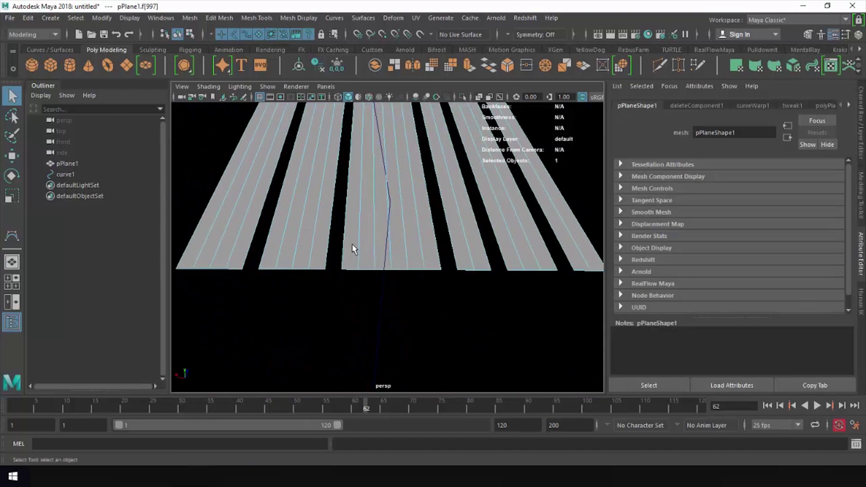
{"action": "left_click", "coordinate": [378, 258]}
{"action": "middle_click_drag", "start_coordinate": [384, 191], "coordinate": [388, 209], "text": "alt"}
{"action": "left_click", "coordinate": [386, 194], "text": "shift"}
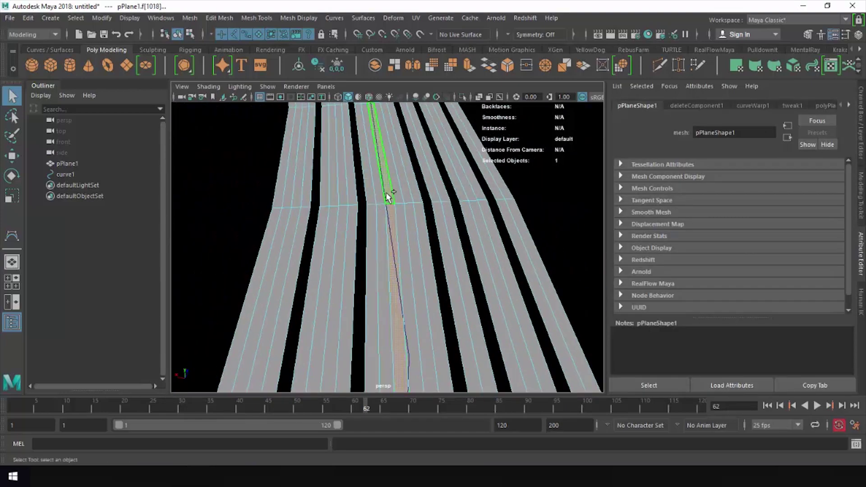
{"action": "key", "text": "ctrl+z"}
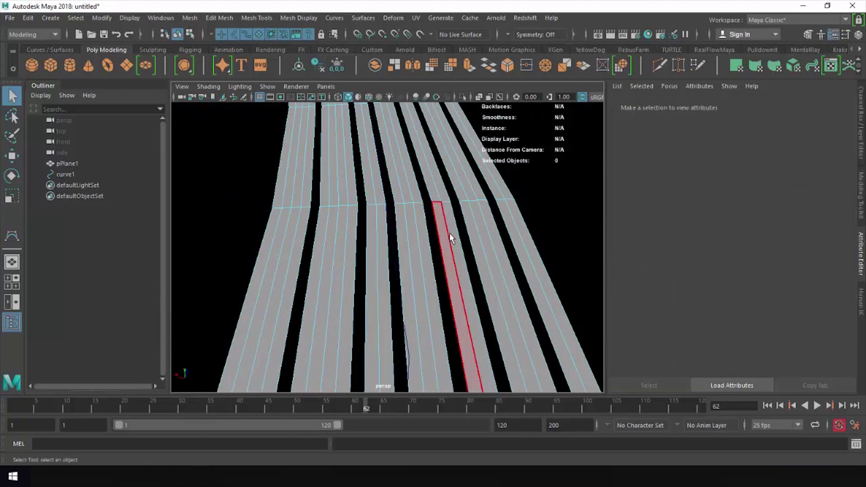
Step: Return the plane to object selection, clear the selection and view the split strip from further away
{"action": "key", "text": "ctrl+z"}
{"action": "right_click_drag", "start_coordinate": [391, 205], "coordinate": [493, 133]}
{"action": "left_click_drag", "start_coordinate": [467, 208], "coordinate": [289, 318]}
{"action": "left_click", "coordinate": [462, 240]}
{"action": "scroll", "coordinate": [453, 246], "scroll_direction": "down", "scroll_amount": 4}
{"action": "middle_click_drag", "start_coordinate": [424, 270], "coordinate": [422, 304], "text": "alt"}
{"action": "left_click_drag", "start_coordinate": [421, 304], "coordinate": [414, 235], "text": "alt"}
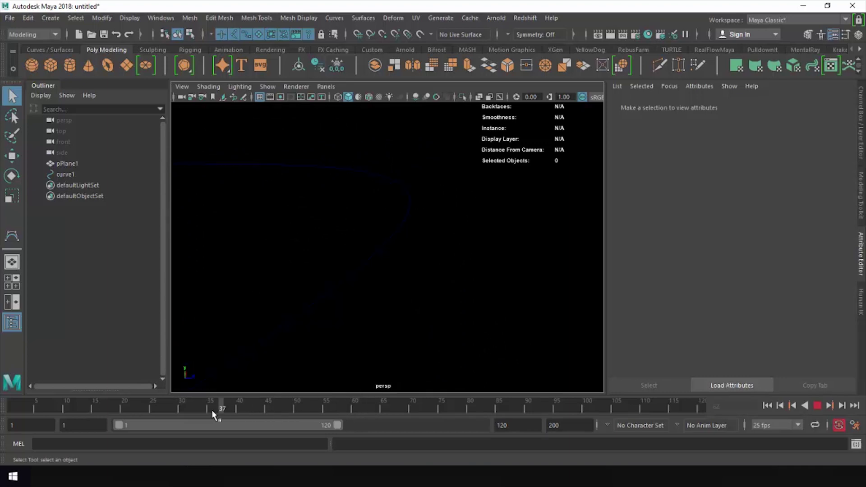